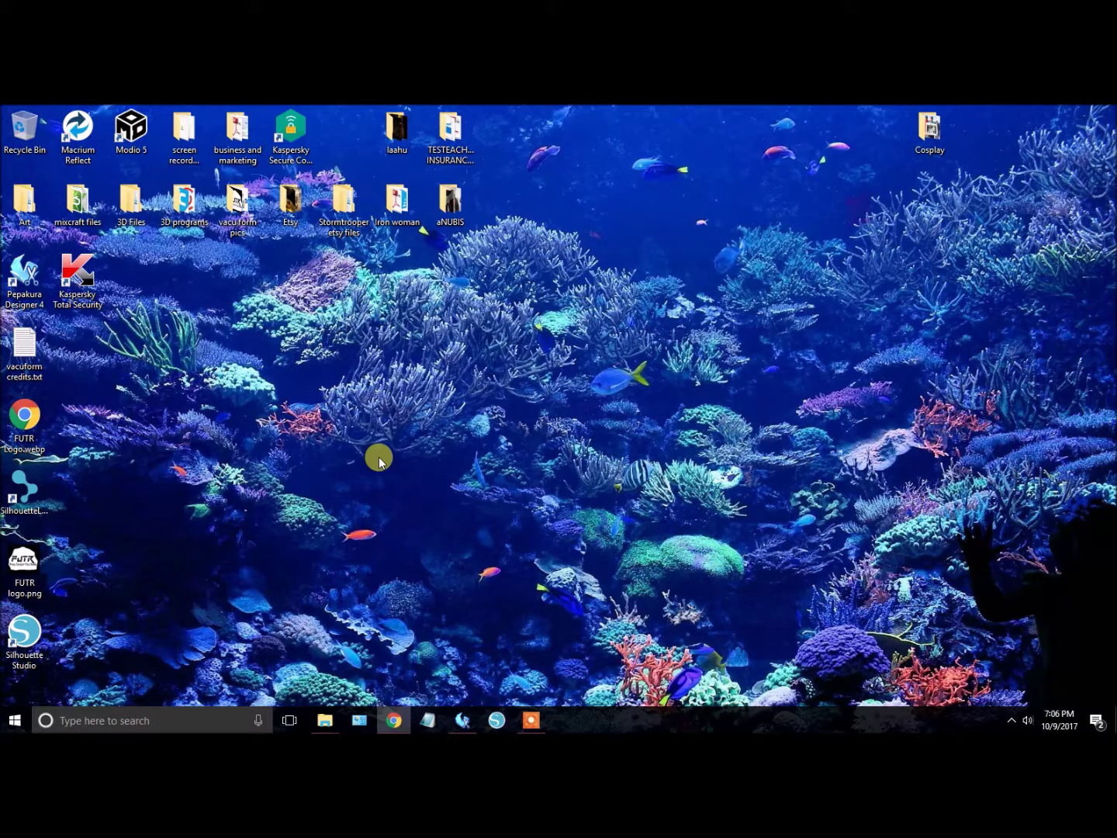
Switch to Chrome, go to google.com and search for "tamasoft".
left_click(394, 720)
left_click(324, 139)
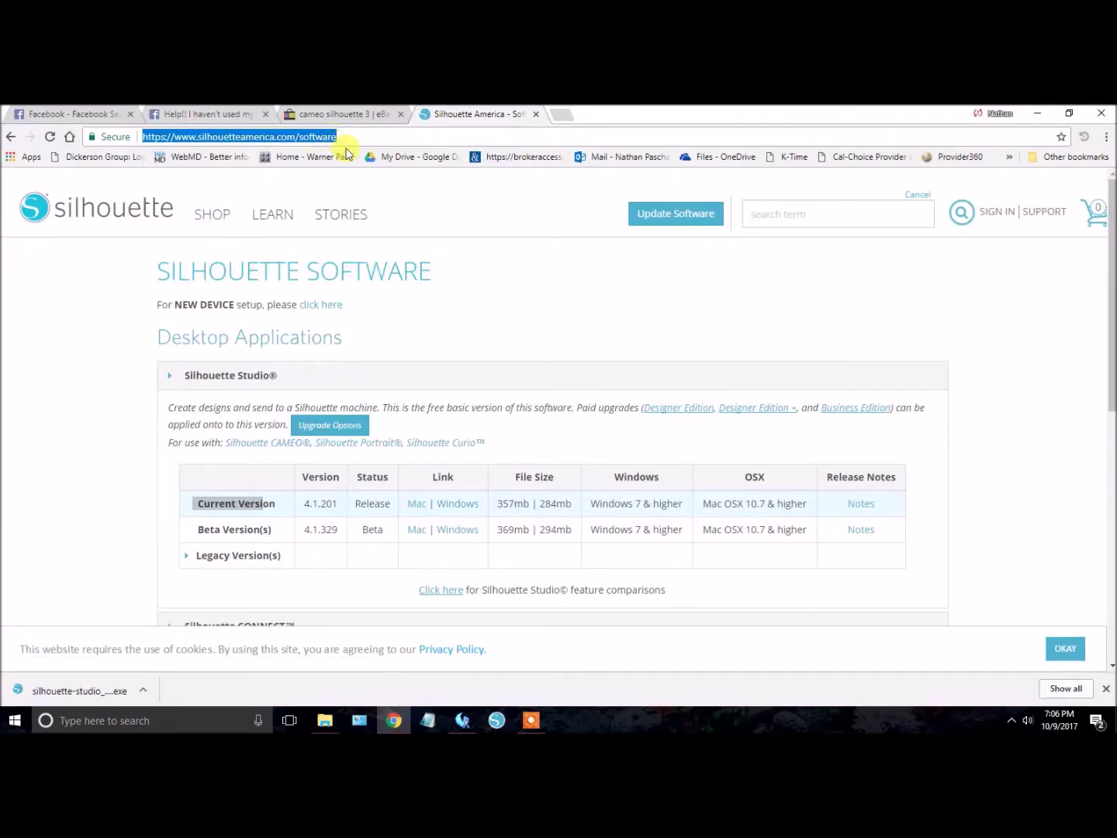
type("google")
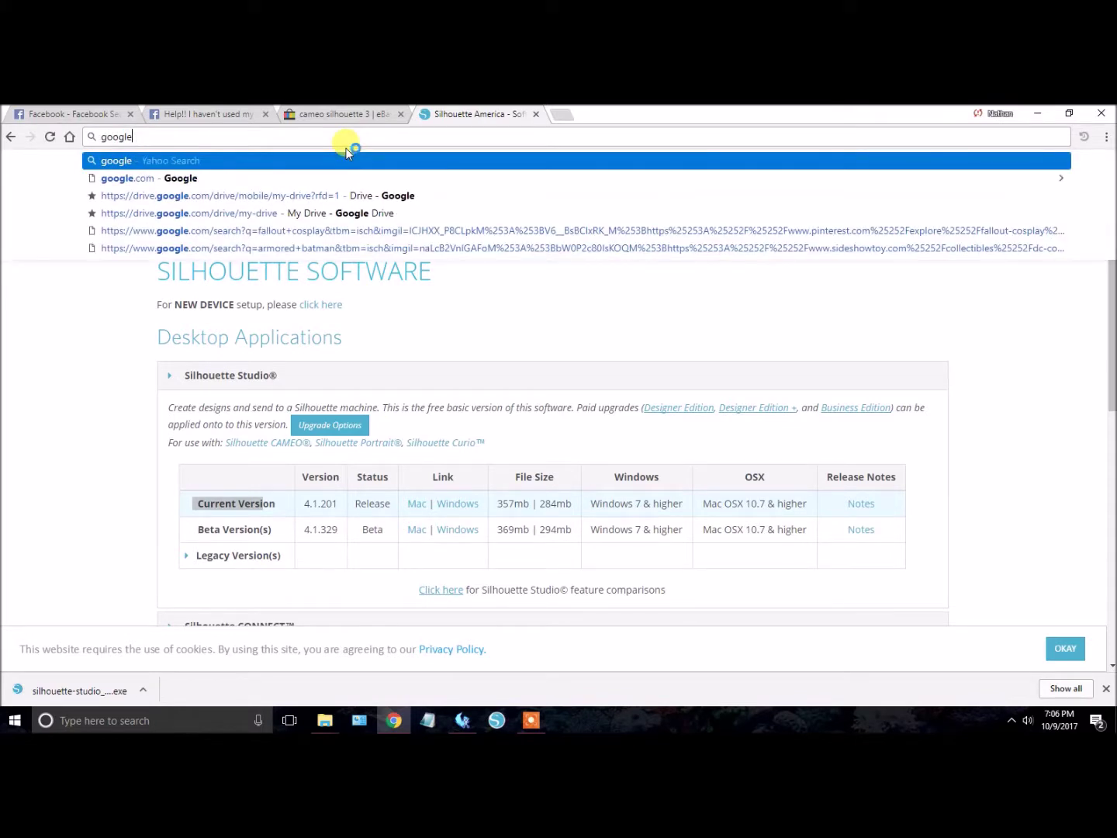
type(".com")
key("Return")
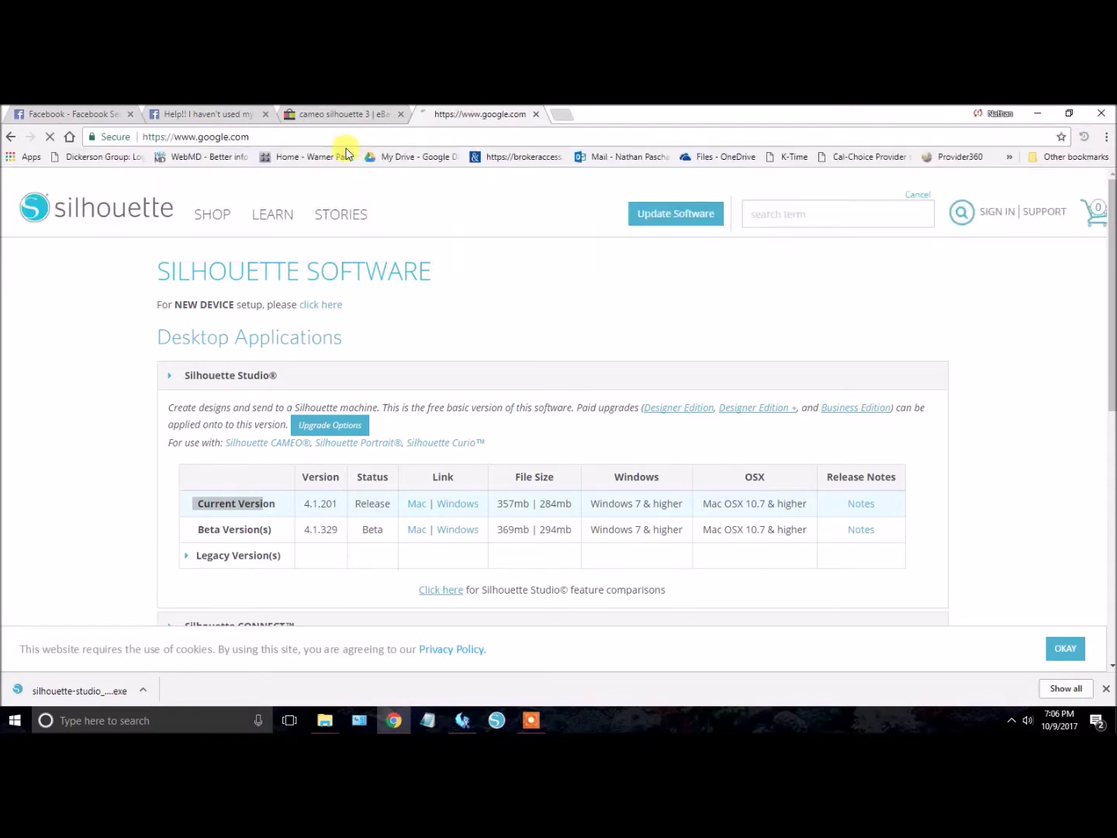
type("tamasoft")
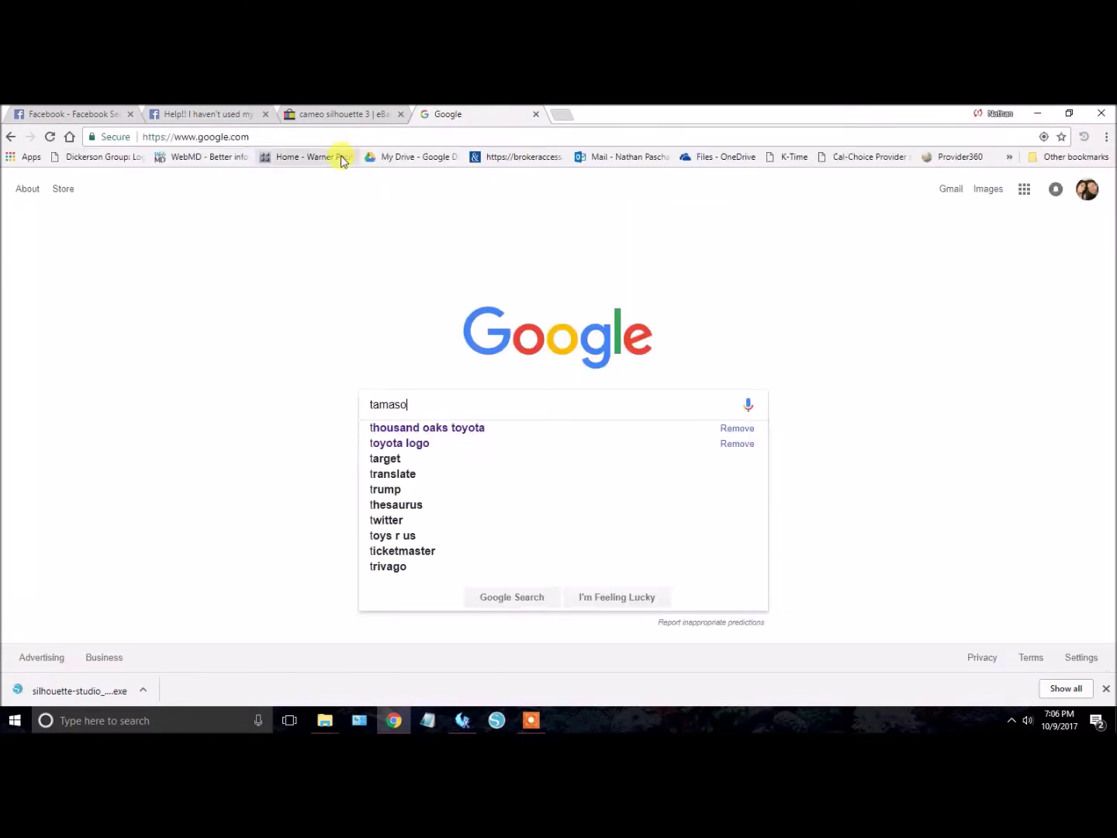
key("Return")
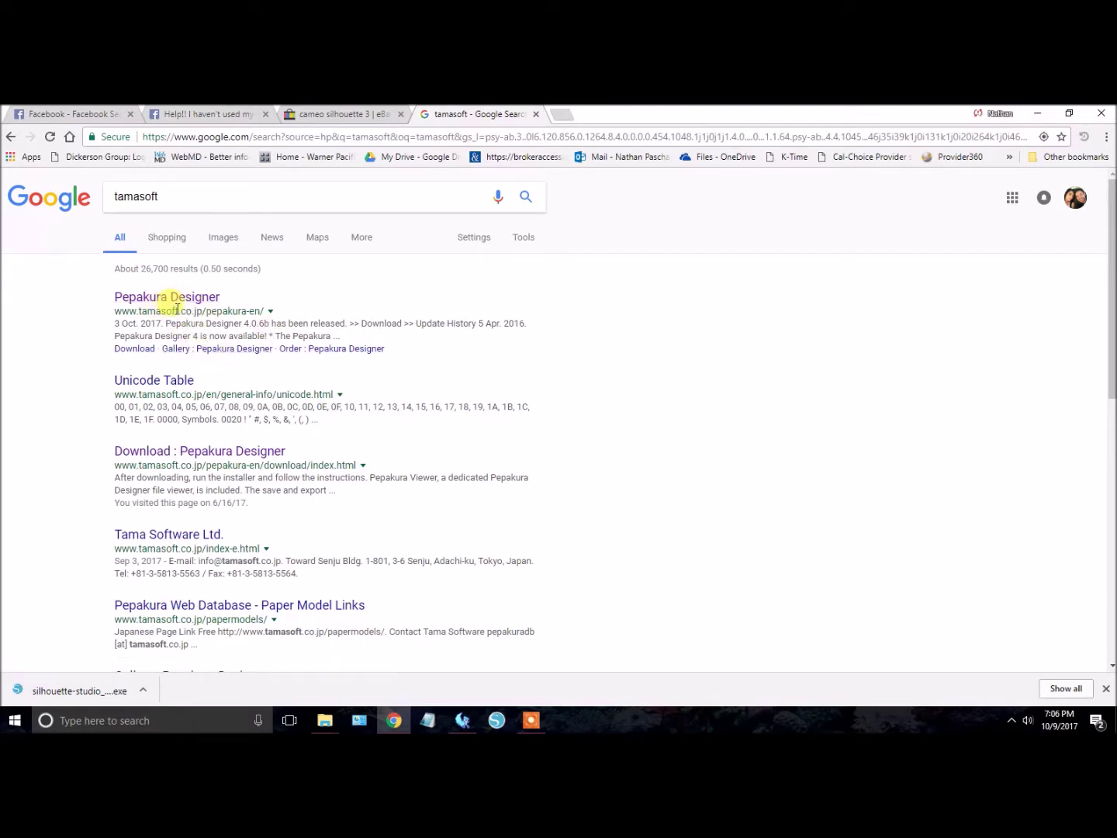
Search Google for "pepakura designer" instead.
double_click(159, 195)
type("p")
key("BackSpace")
type("pepak")
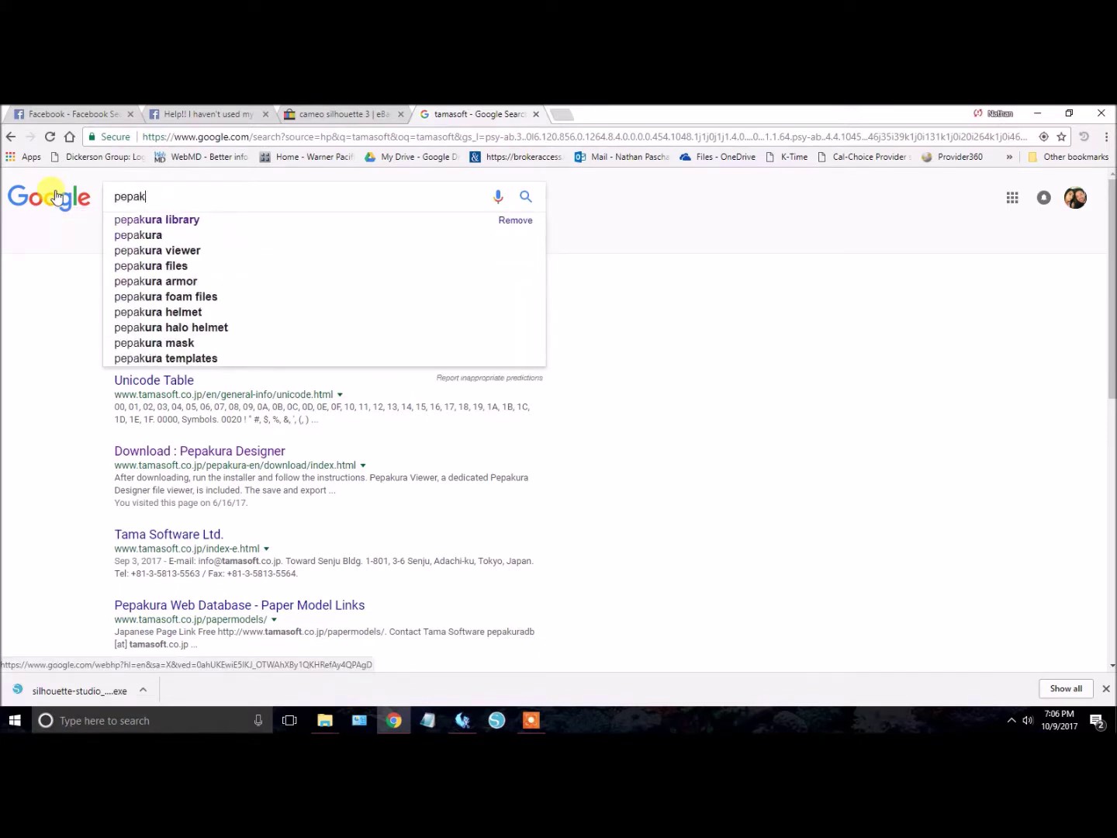
type("ura designer")
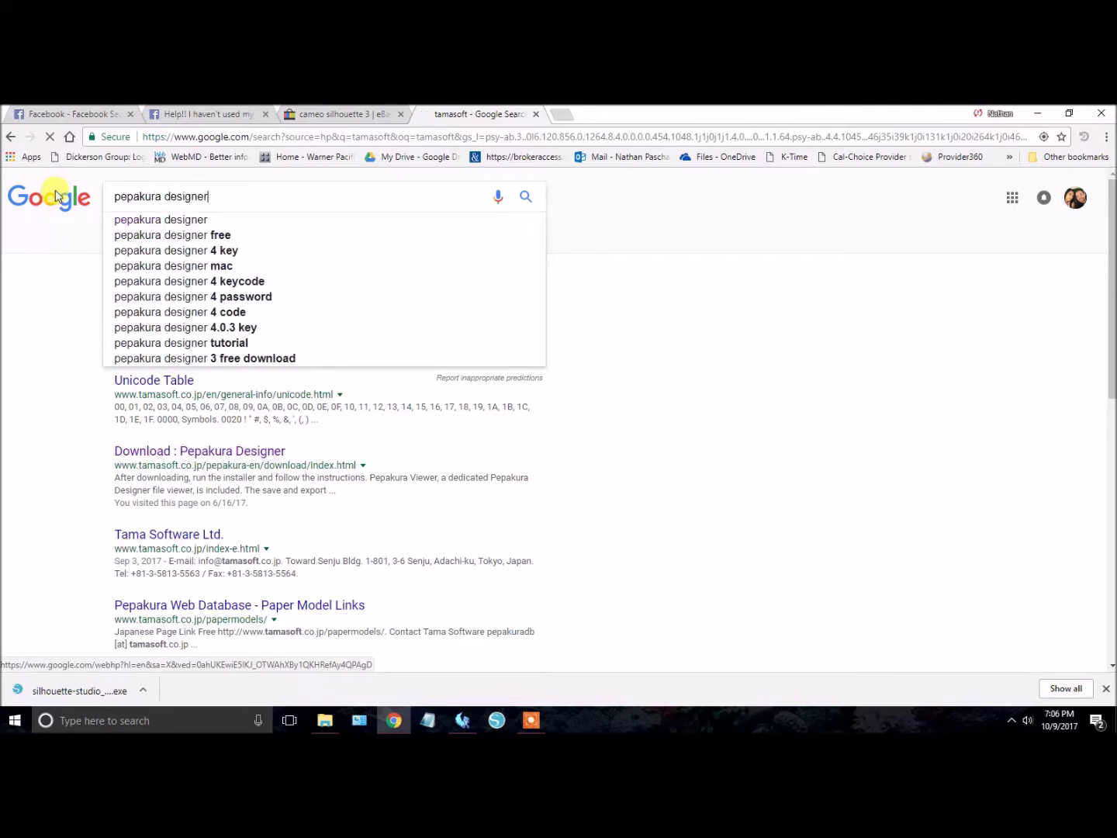
key("Return")
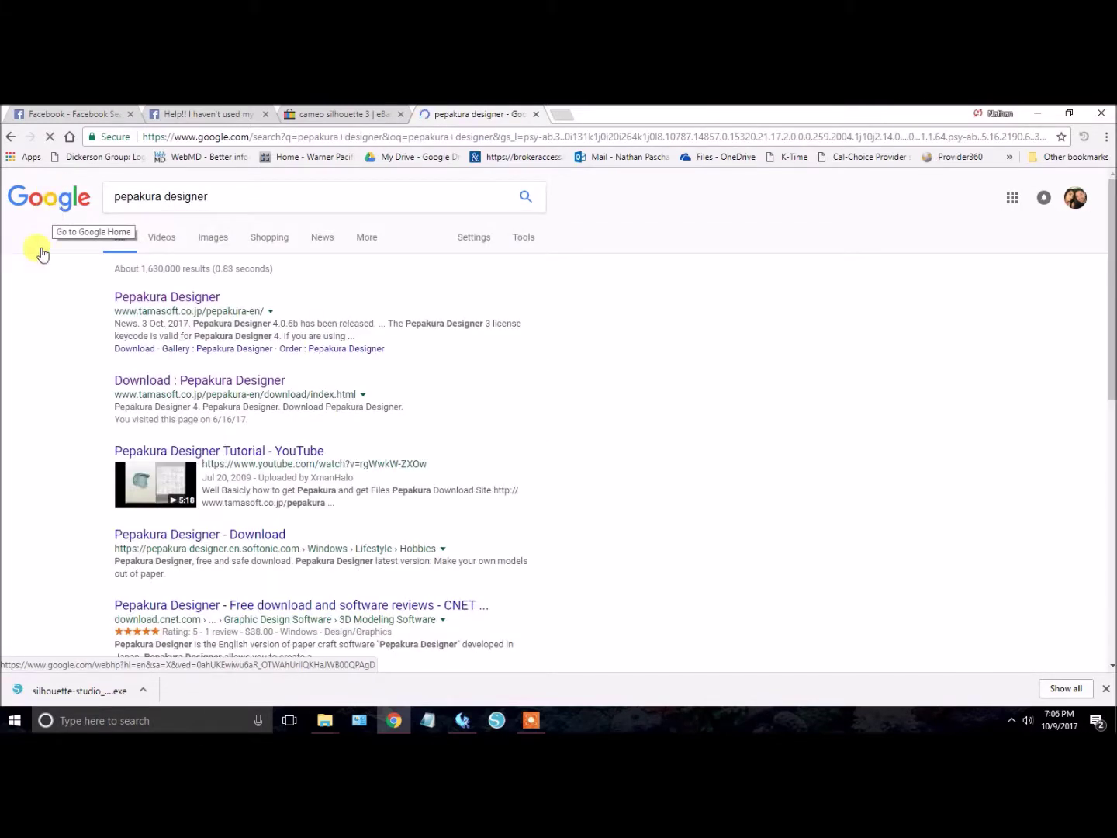
Look through the search results and open the official Pepakura Designer website at tamasoft.co.jp.
scroll(68, 293, "down", 1)
scroll(65, 306, "down", 1)
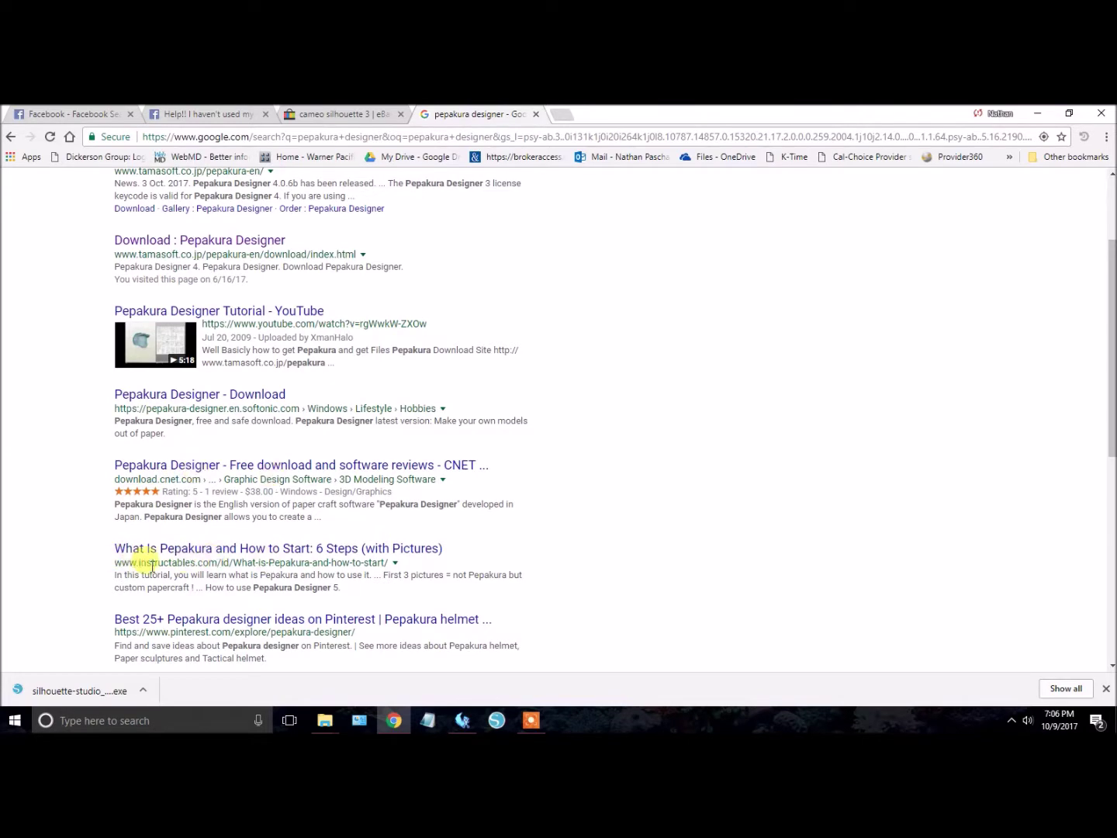
scroll(481, 522, "down", 3)
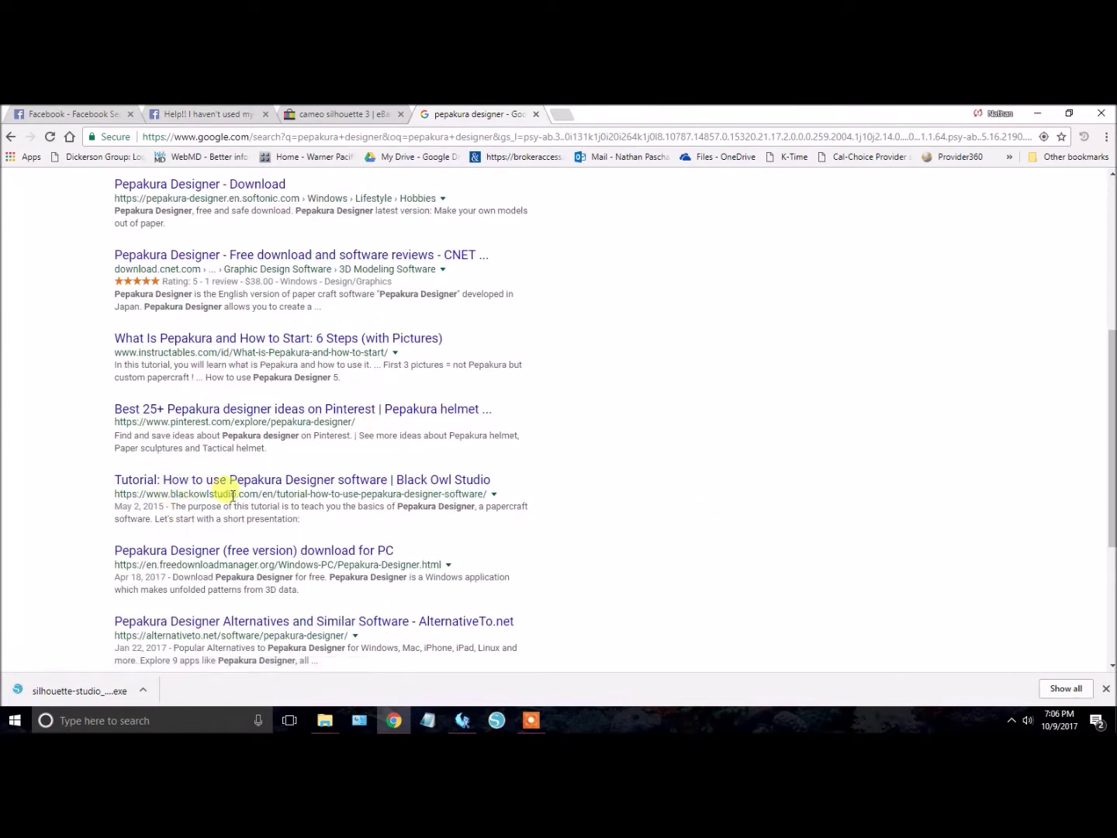
scroll(593, 387, "up", 5)
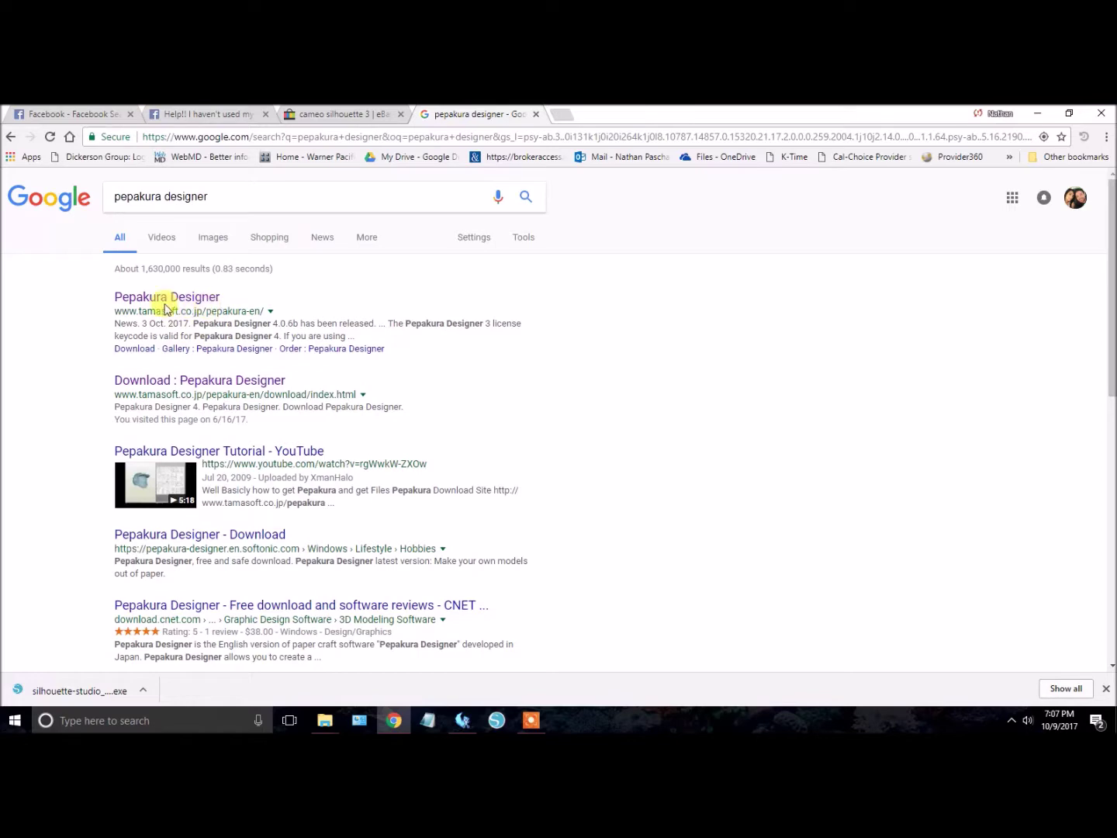
left_click(169, 302)
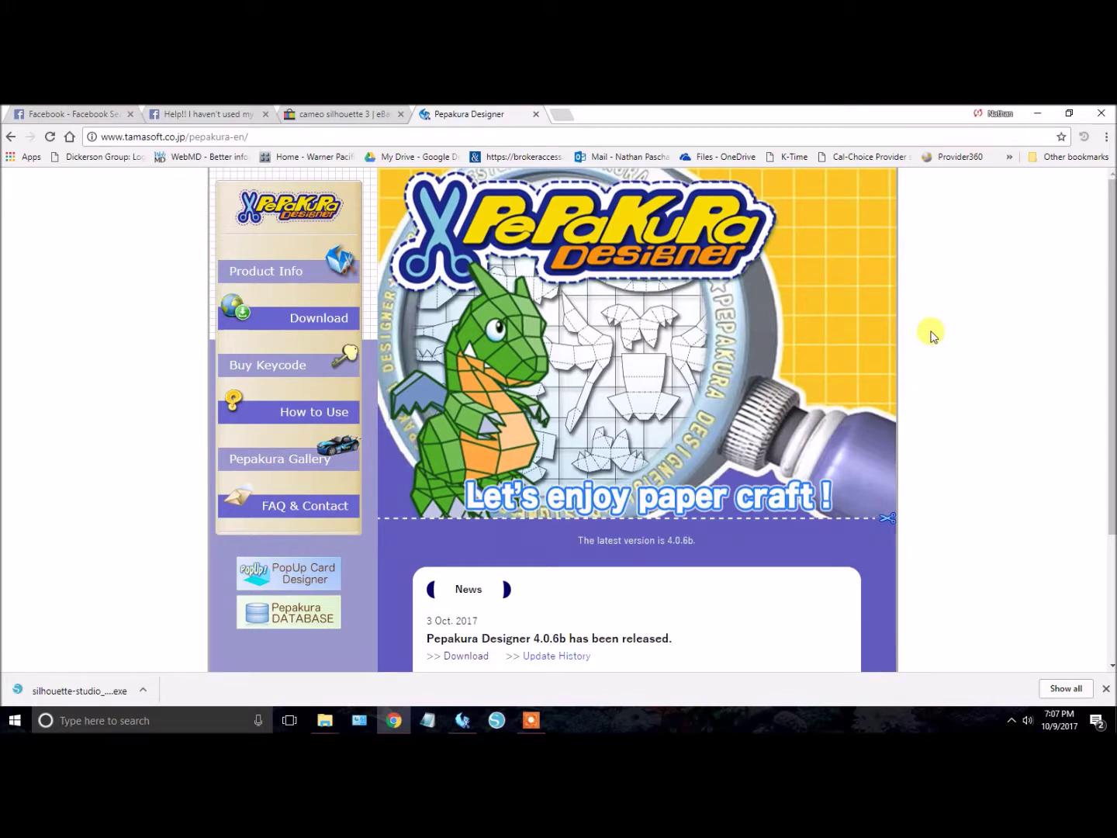
Review the Pepakura Designer home page, then open the keycode order page and check the license fee and ordering details.
scroll(931, 335, "down", 1)
scroll(931, 335, "down", 1)
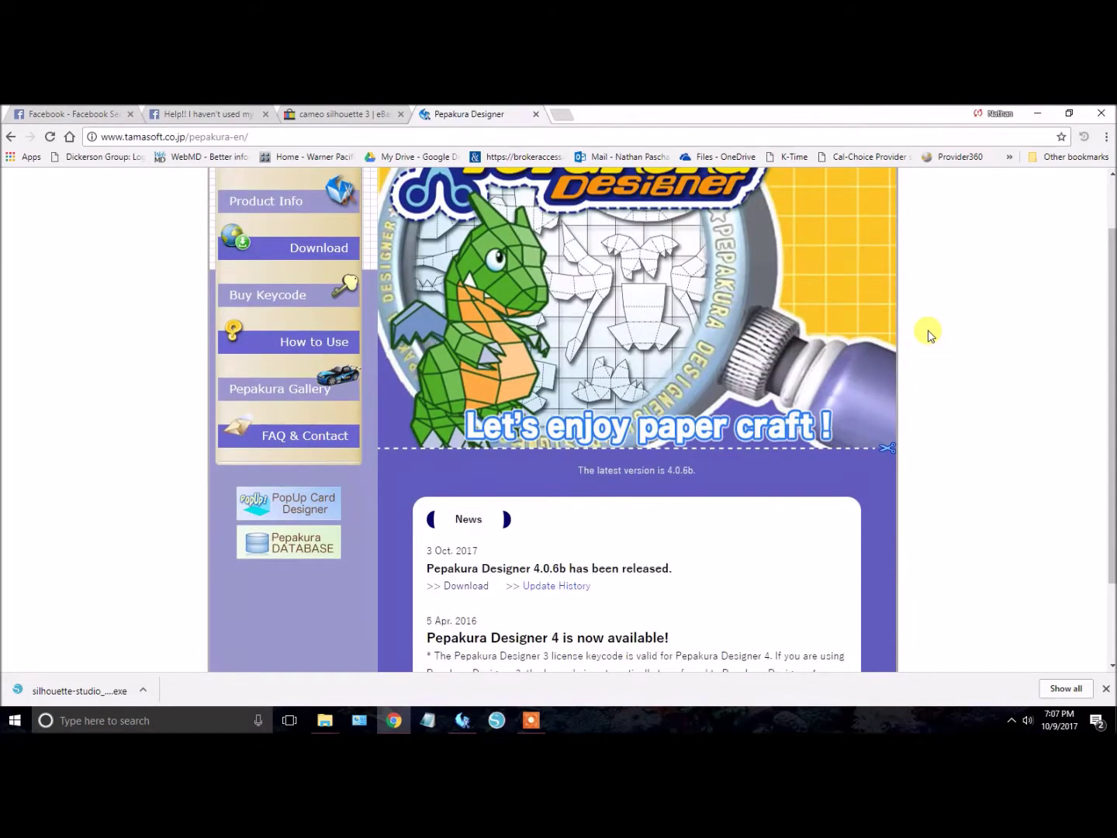
scroll(931, 334, "down", 2)
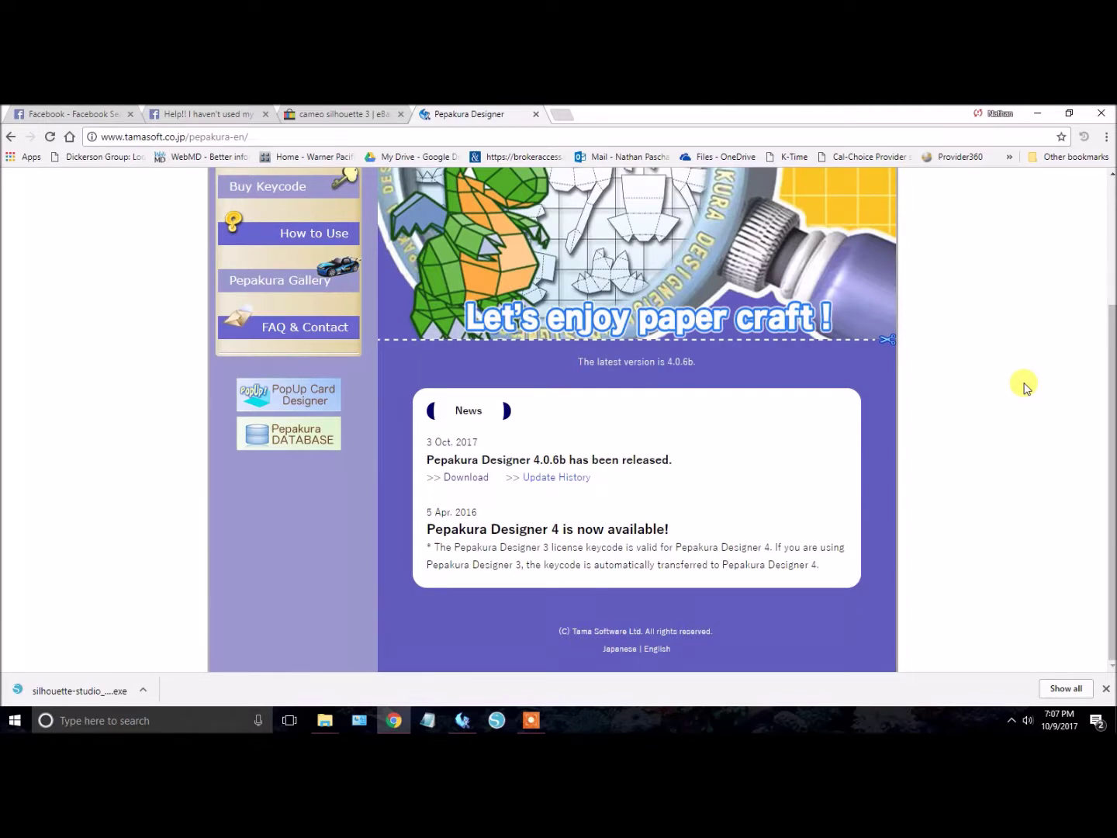
scroll(155, 353, "up", 1)
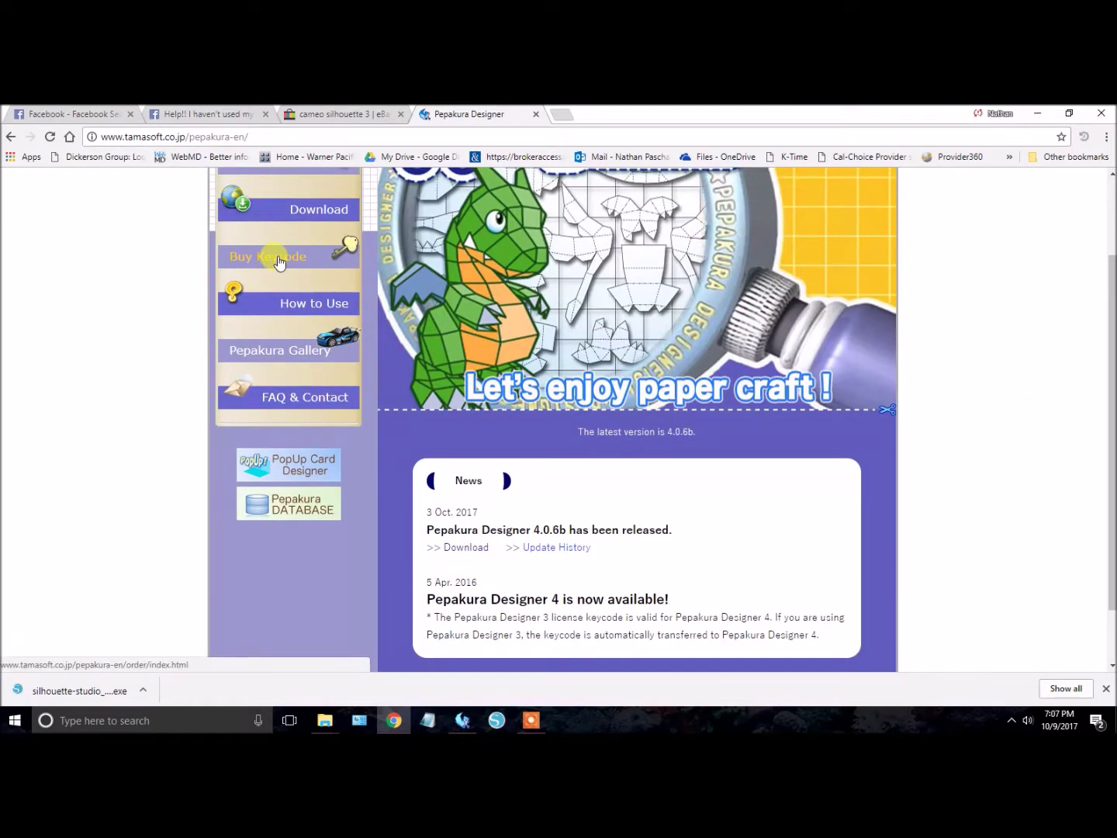
left_click(279, 260)
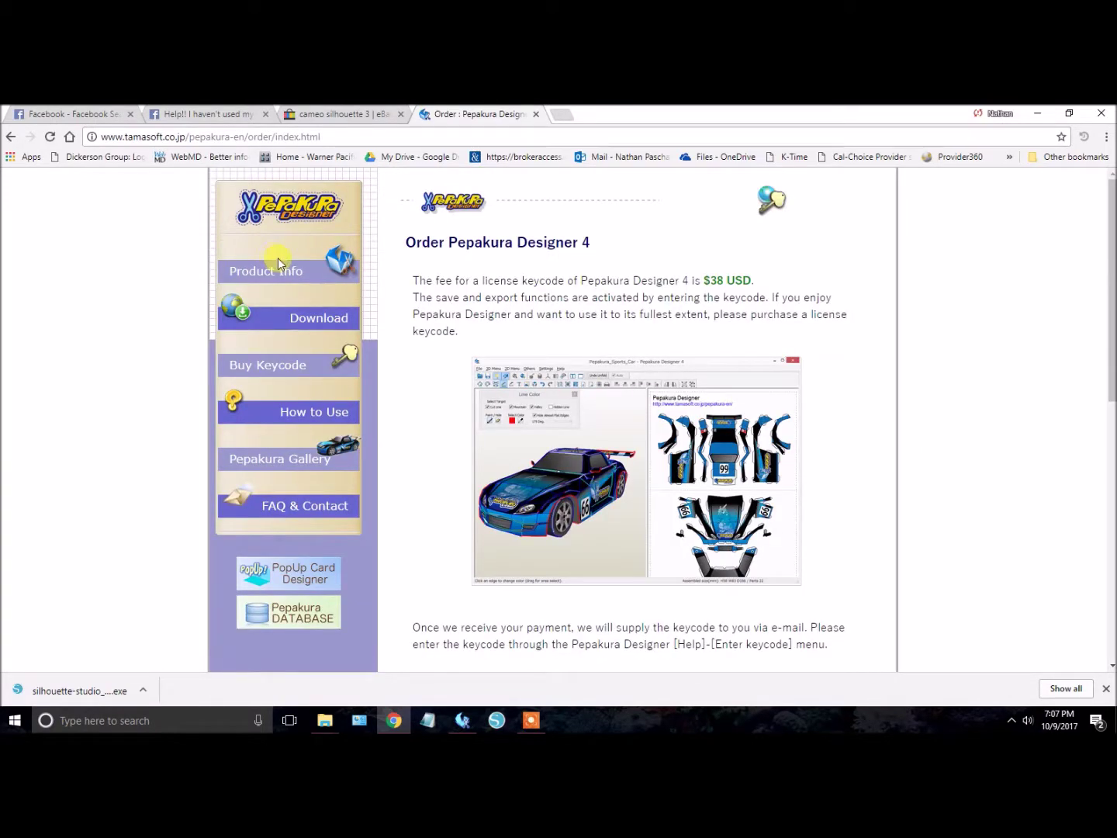
left_click_drag(753, 281, 696, 278)
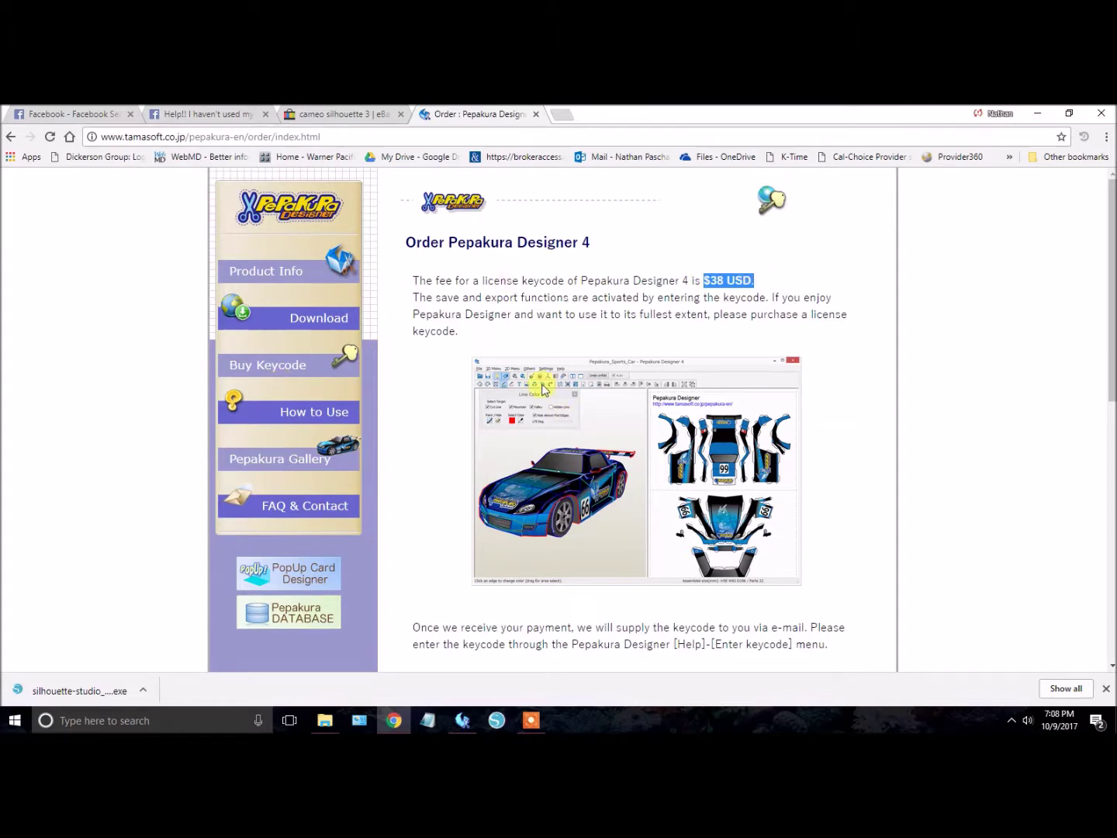
scroll(487, 464, "down", 3)
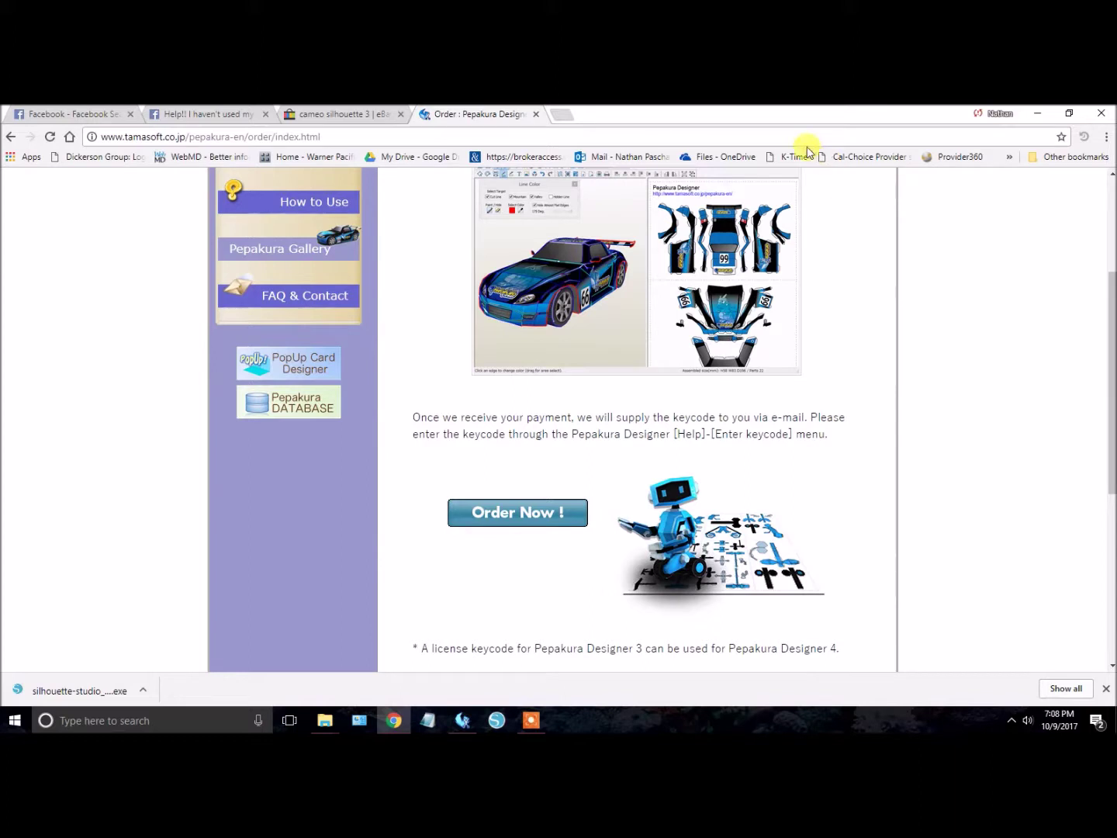
left_click(938, 387)
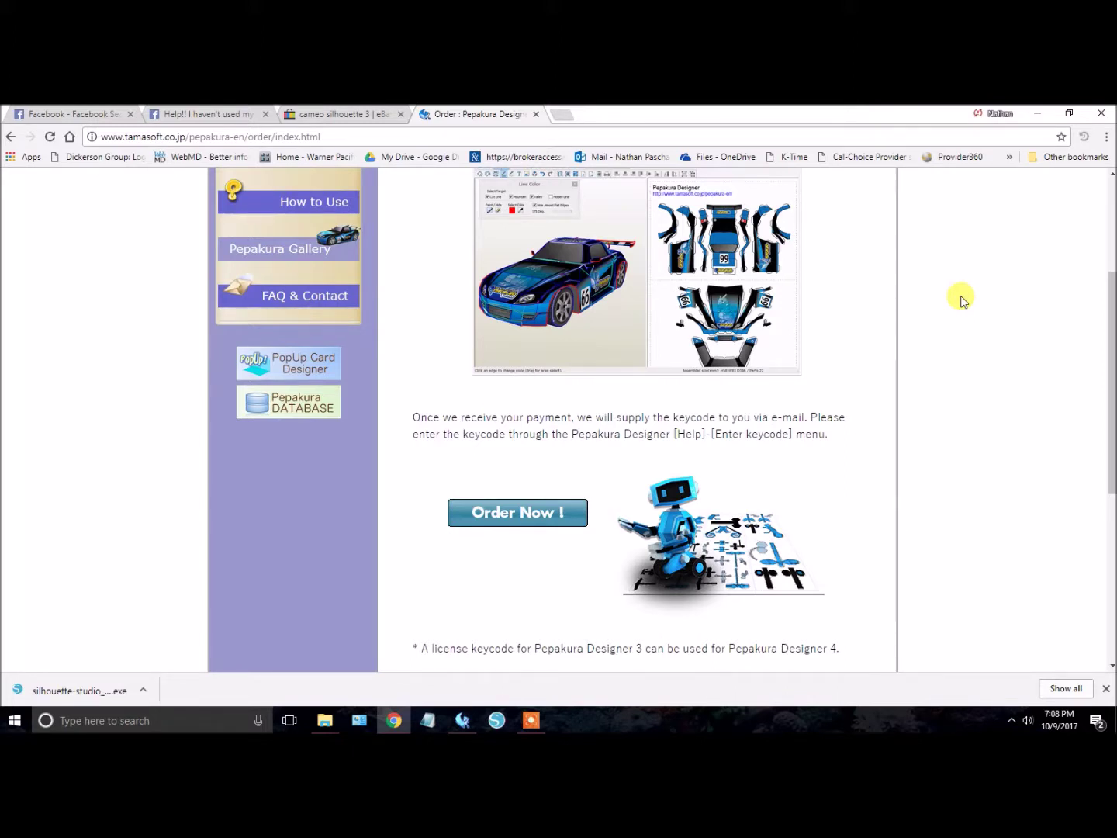
Switch to Pepakura Designer 4, maximize its window and view the open shoulder and hand plate model with its unfolded parts.
left_click(1036, 118)
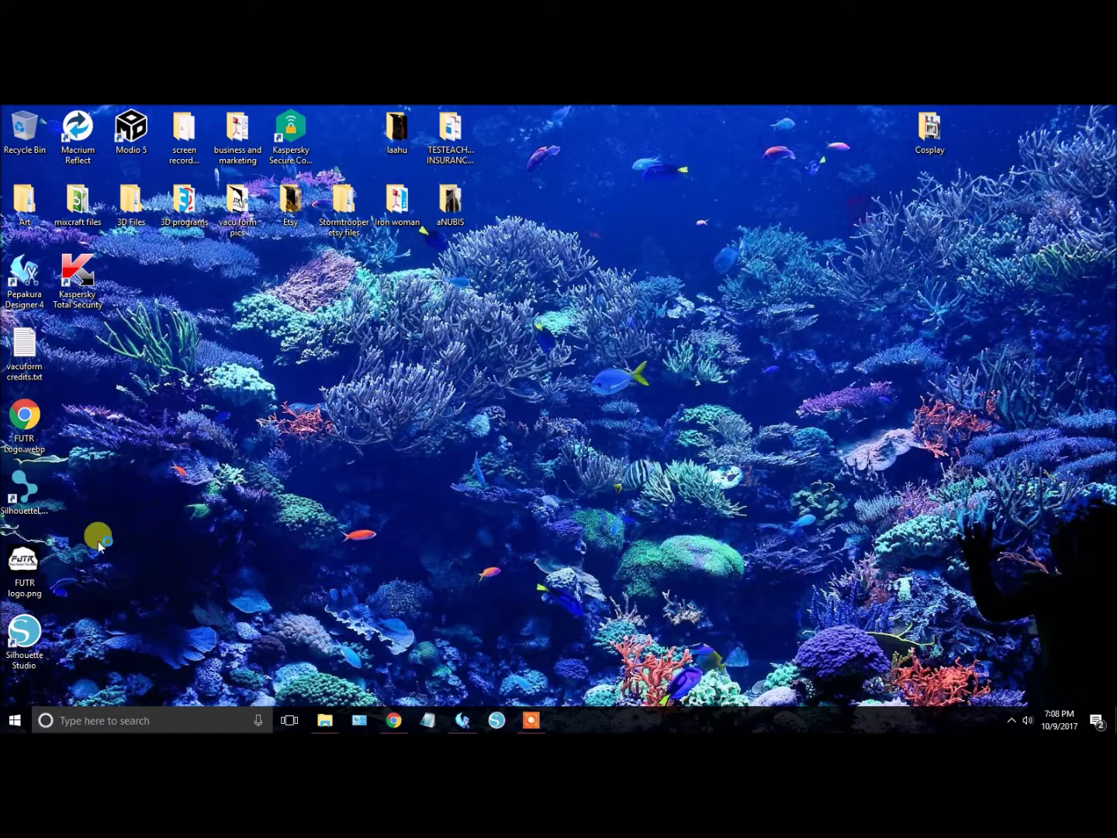
left_click(463, 720)
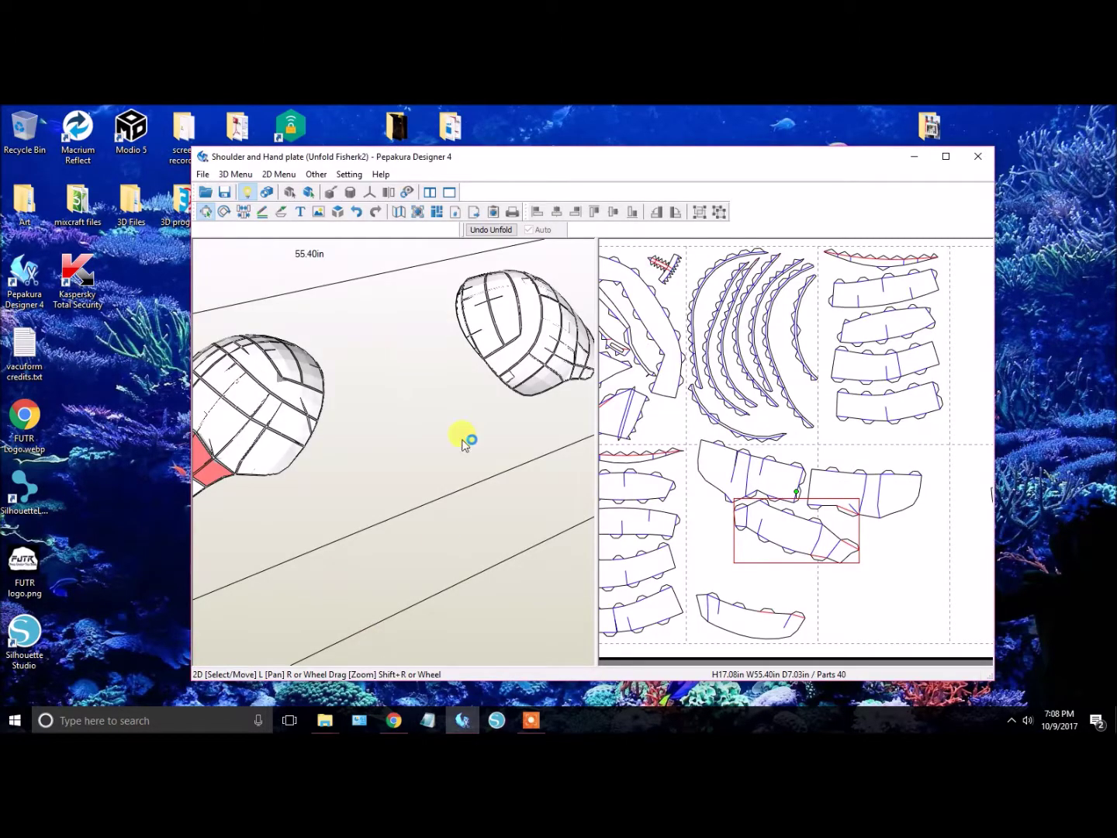
left_click(946, 156)
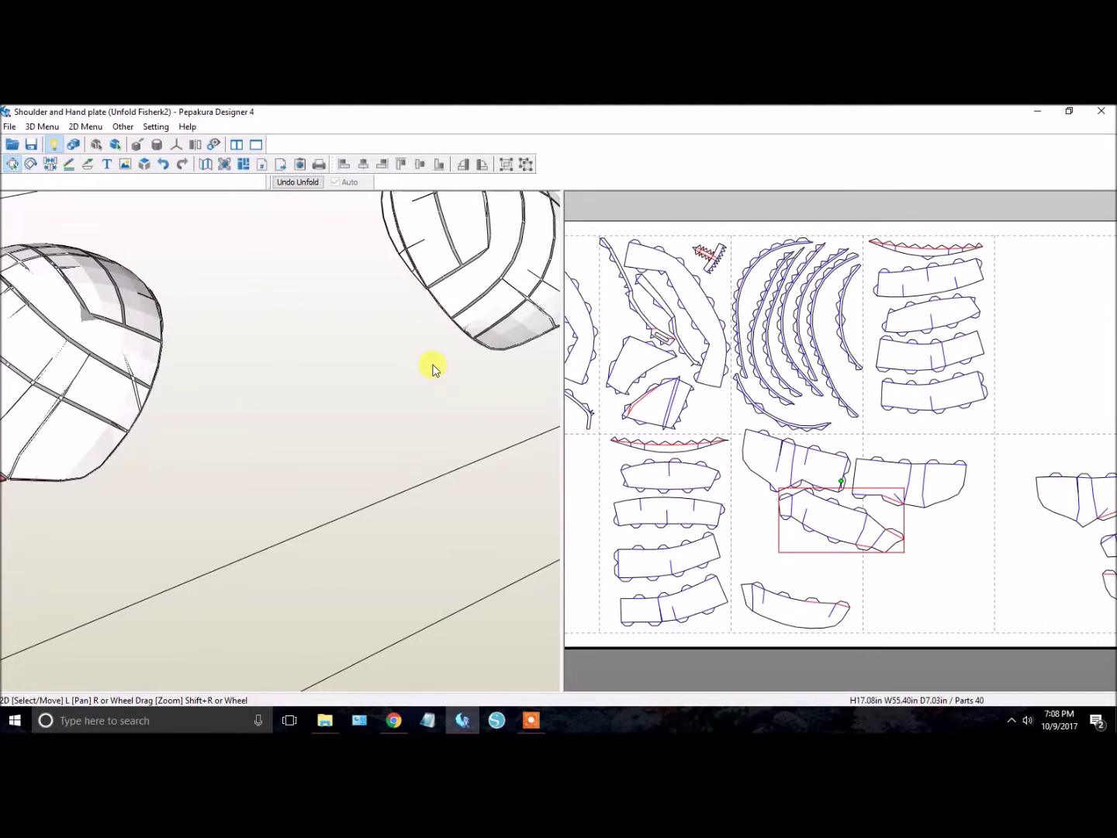
left_click_drag(433, 368, 402, 494)
scroll(783, 437, "down", 3)
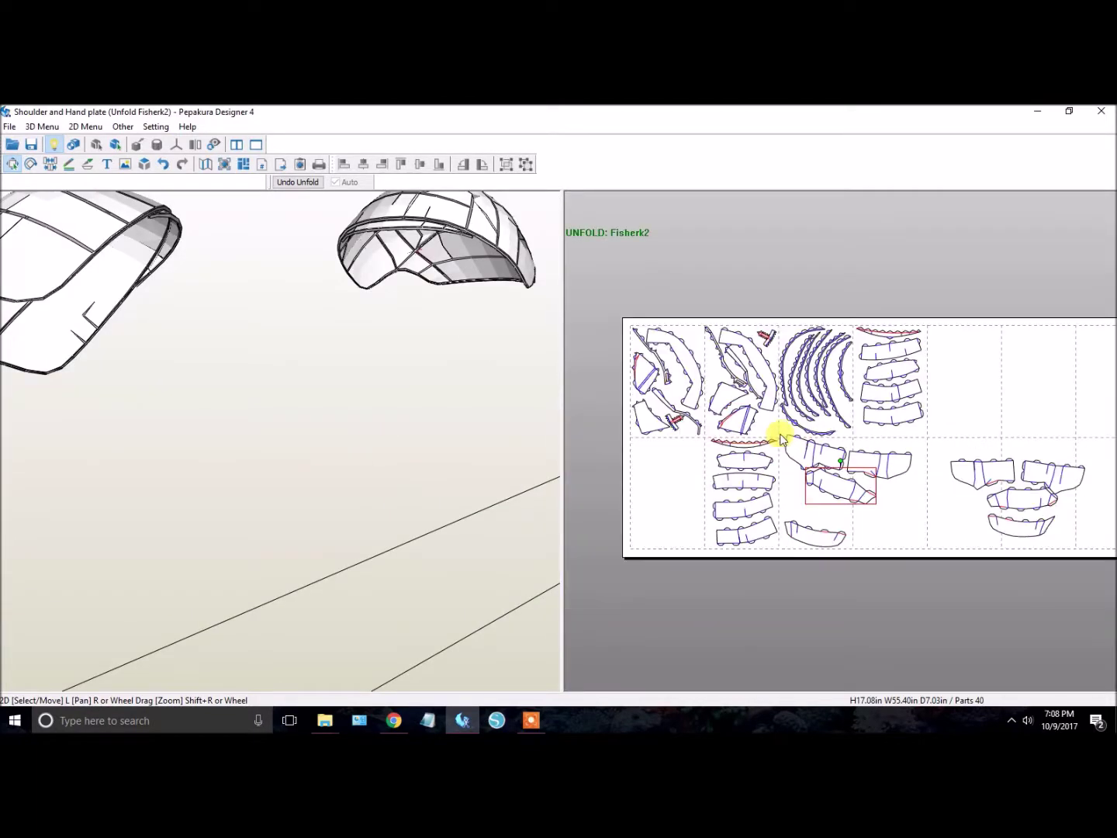
Open the file Crotch and Butt plate (Unfold Fisherk2) from the Stormtooper Episode 7 folder, discarding changes to the current file.
left_click(9, 127)
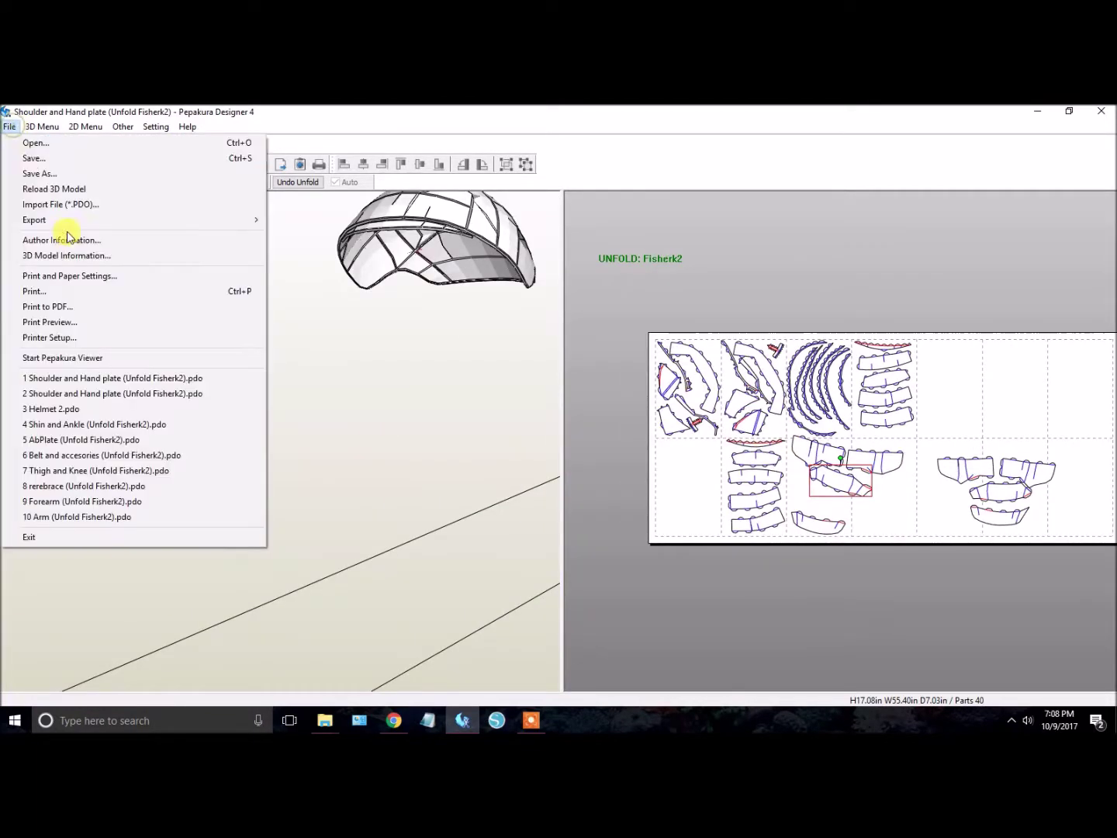
left_click(35, 144)
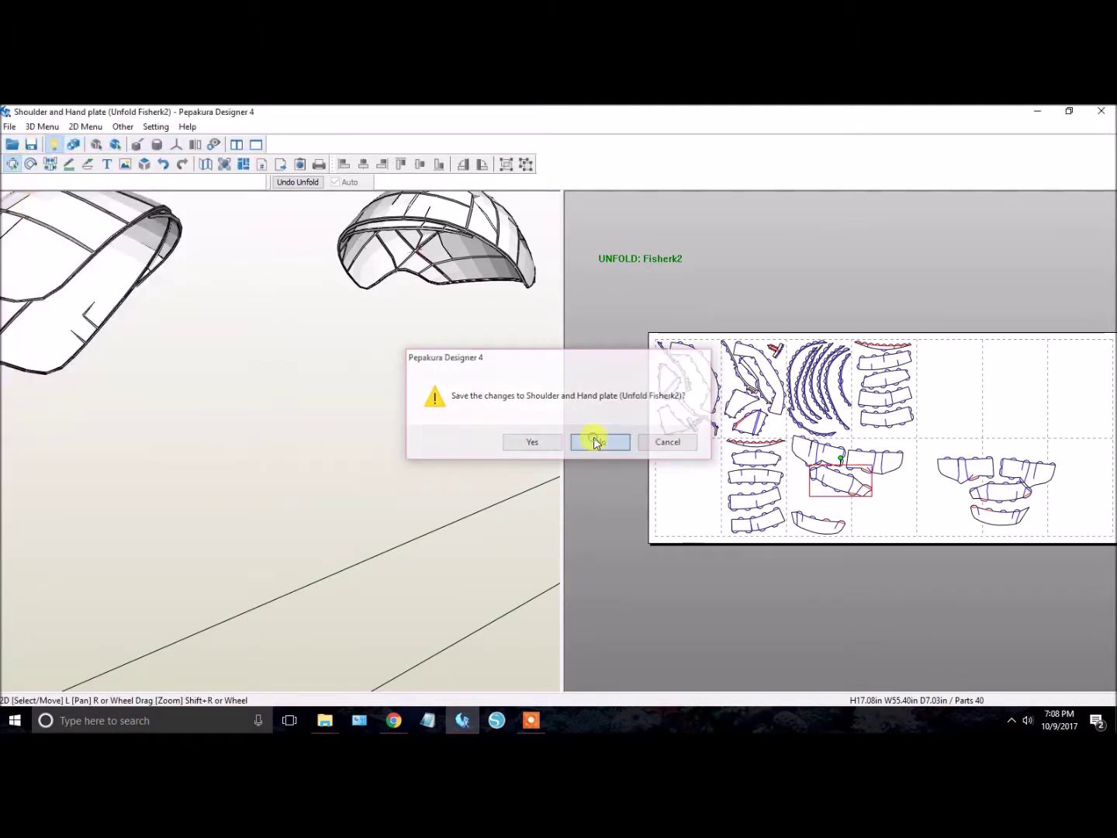
left_click(594, 441)
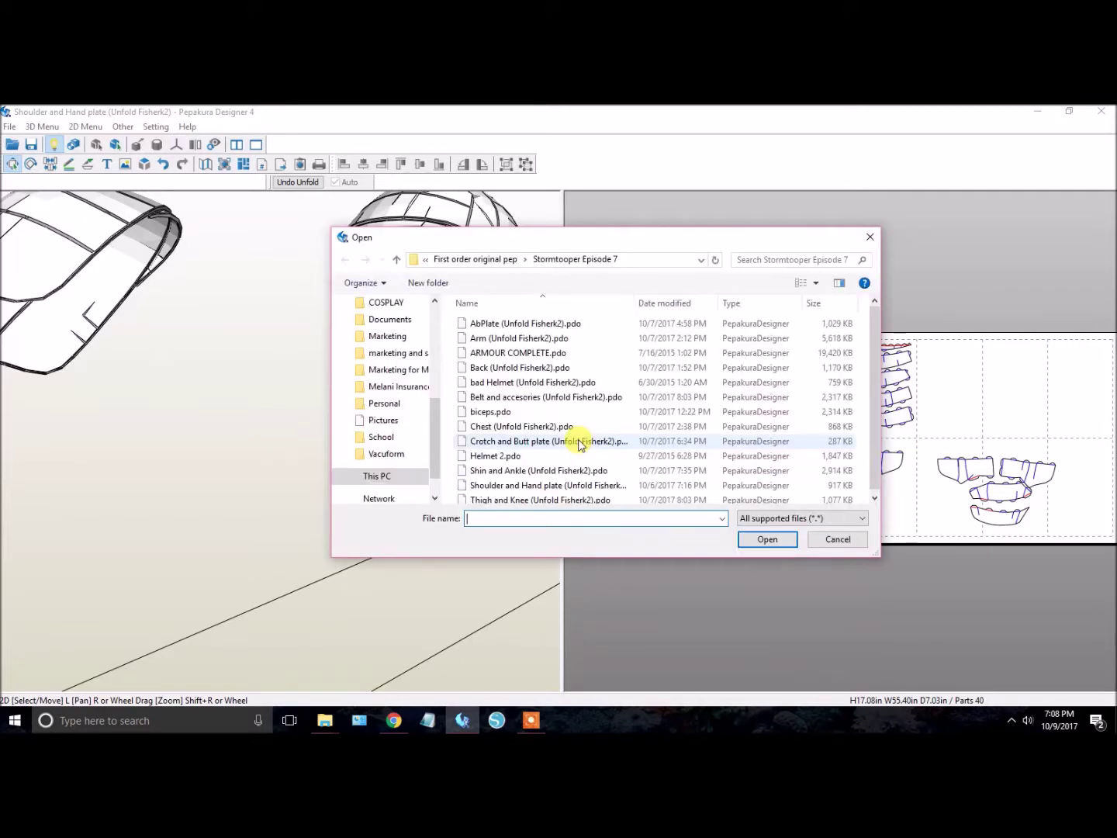
left_click(470, 259)
left_click_drag(621, 246, 488, 198)
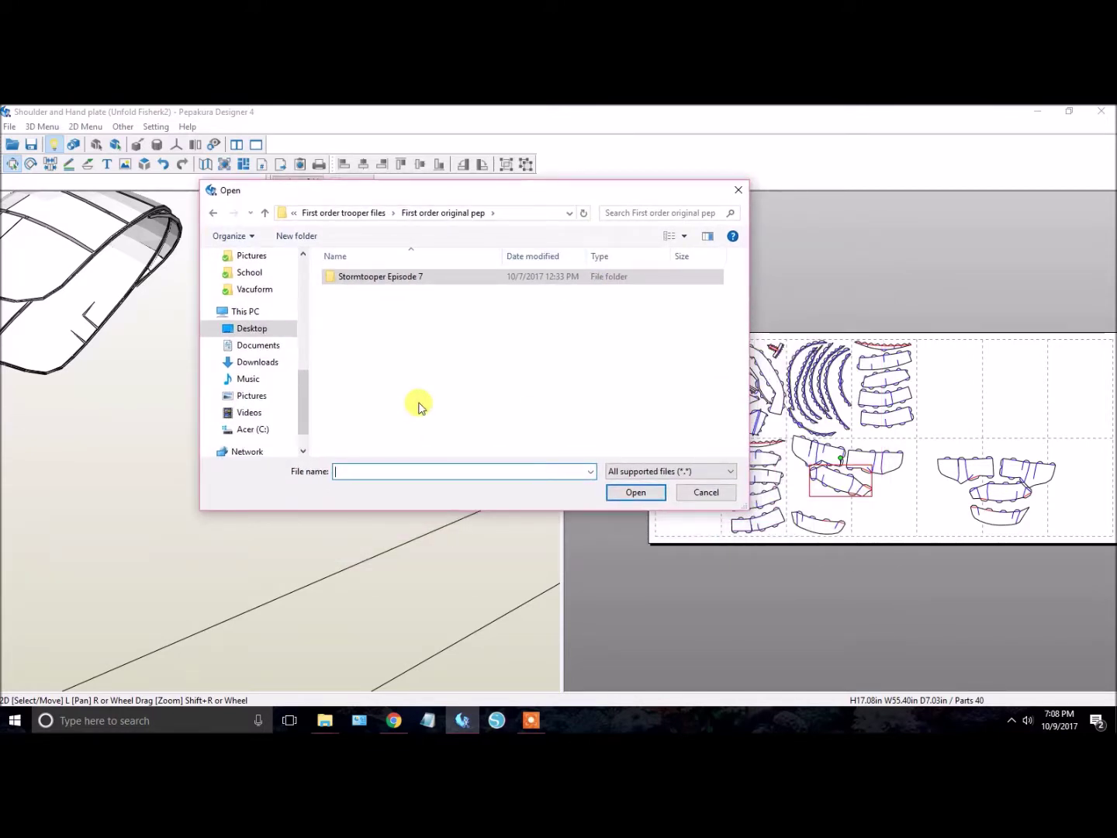
double_click(363, 277)
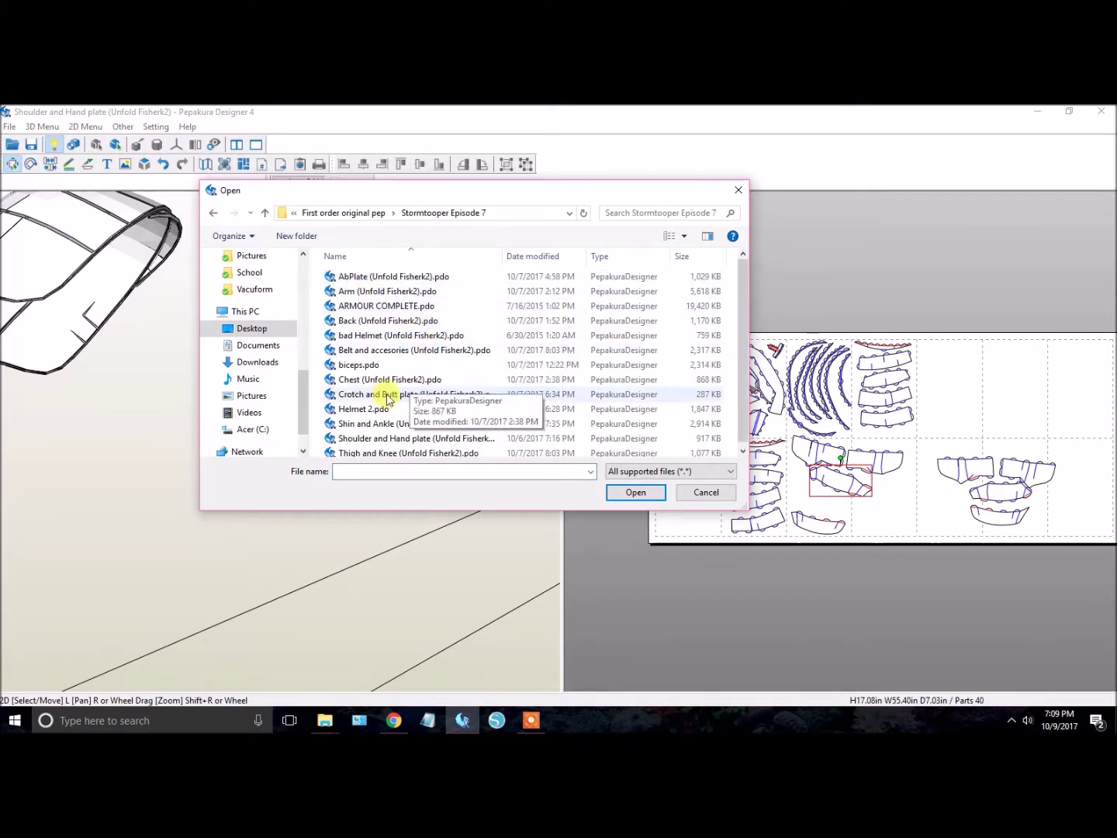
double_click(363, 396)
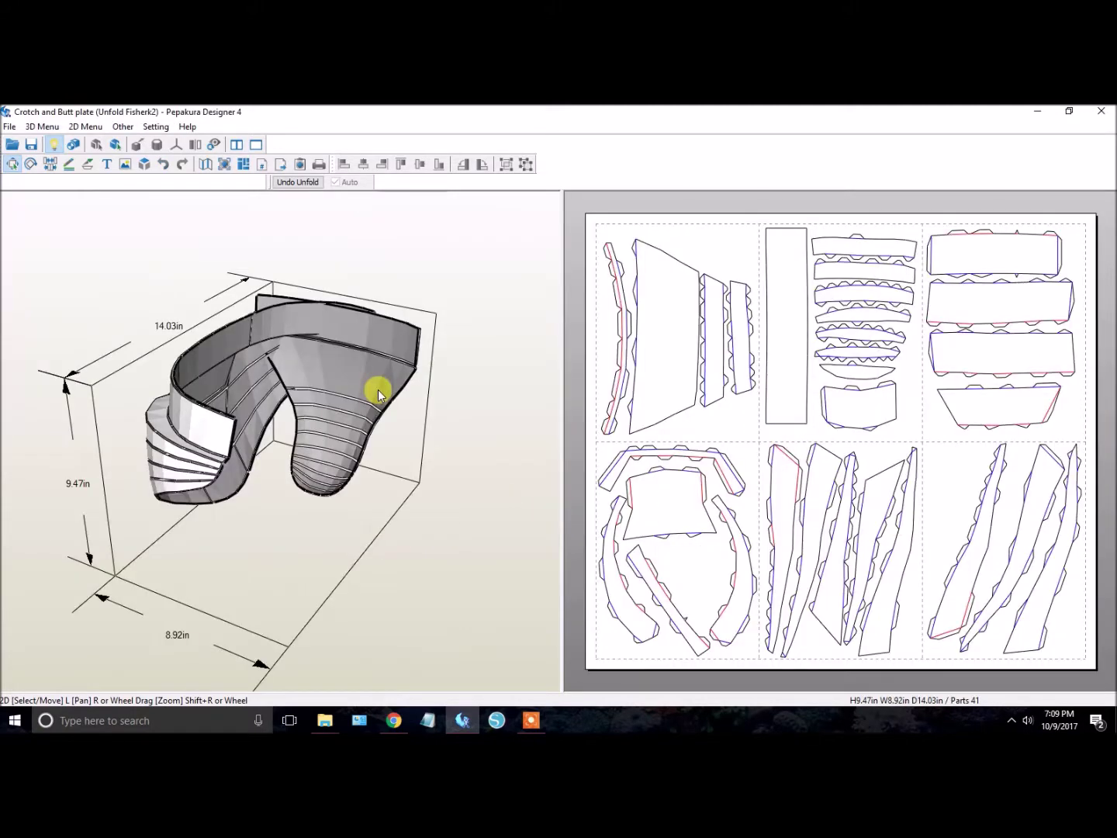
Examine the crotch and butt plate model from several sides, along with its unfolded 2D pattern pages.
left_click_drag(286, 560, 231, 522)
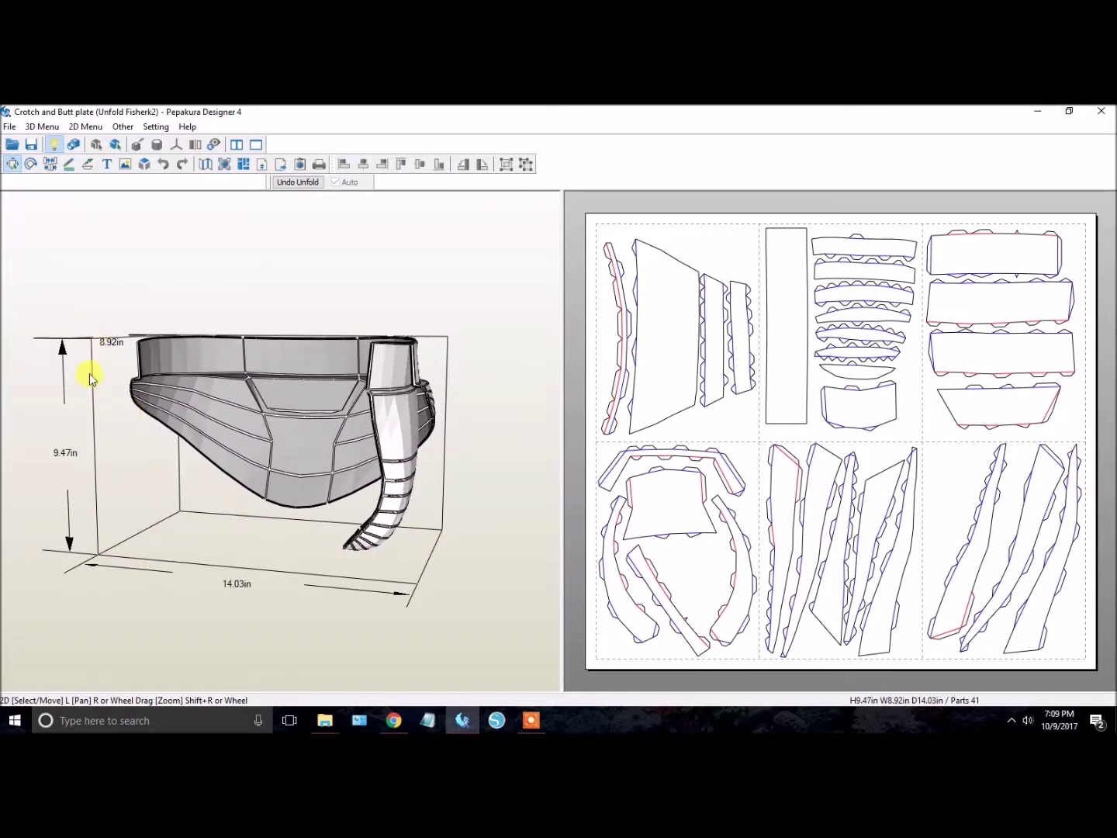
left_click_drag(132, 509, 147, 554)
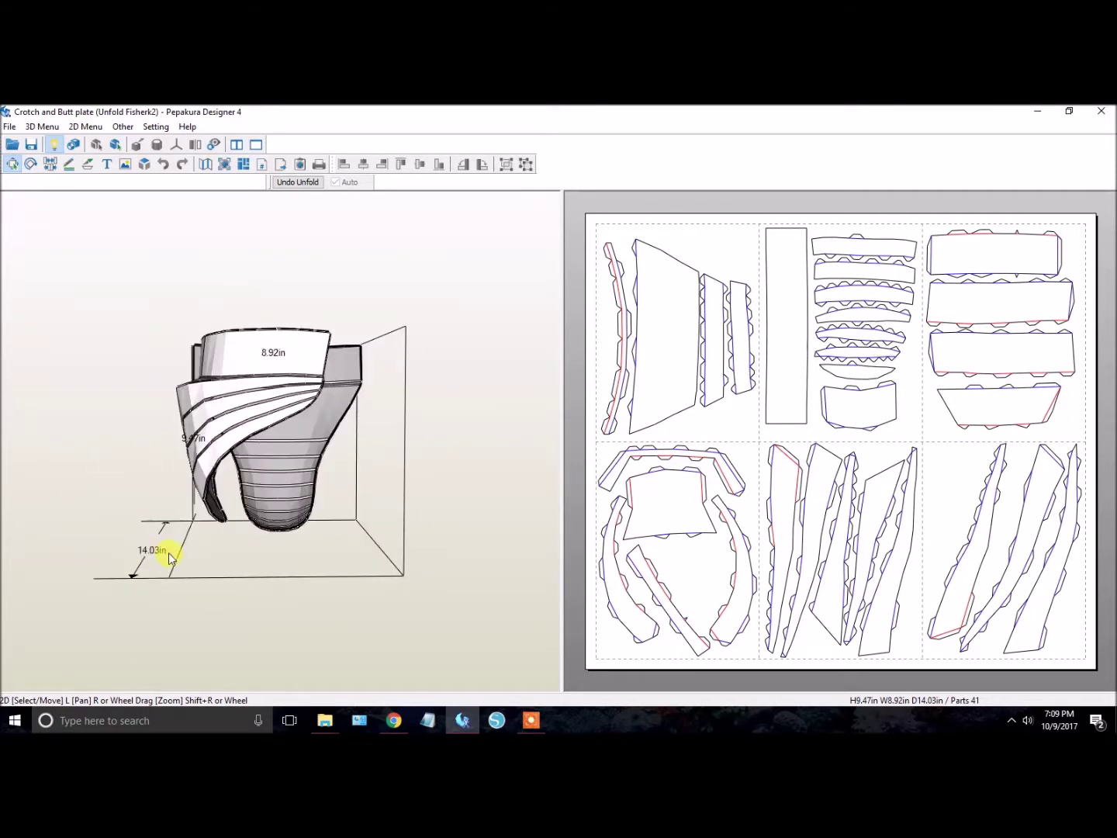
scroll(711, 392, "up", 1)
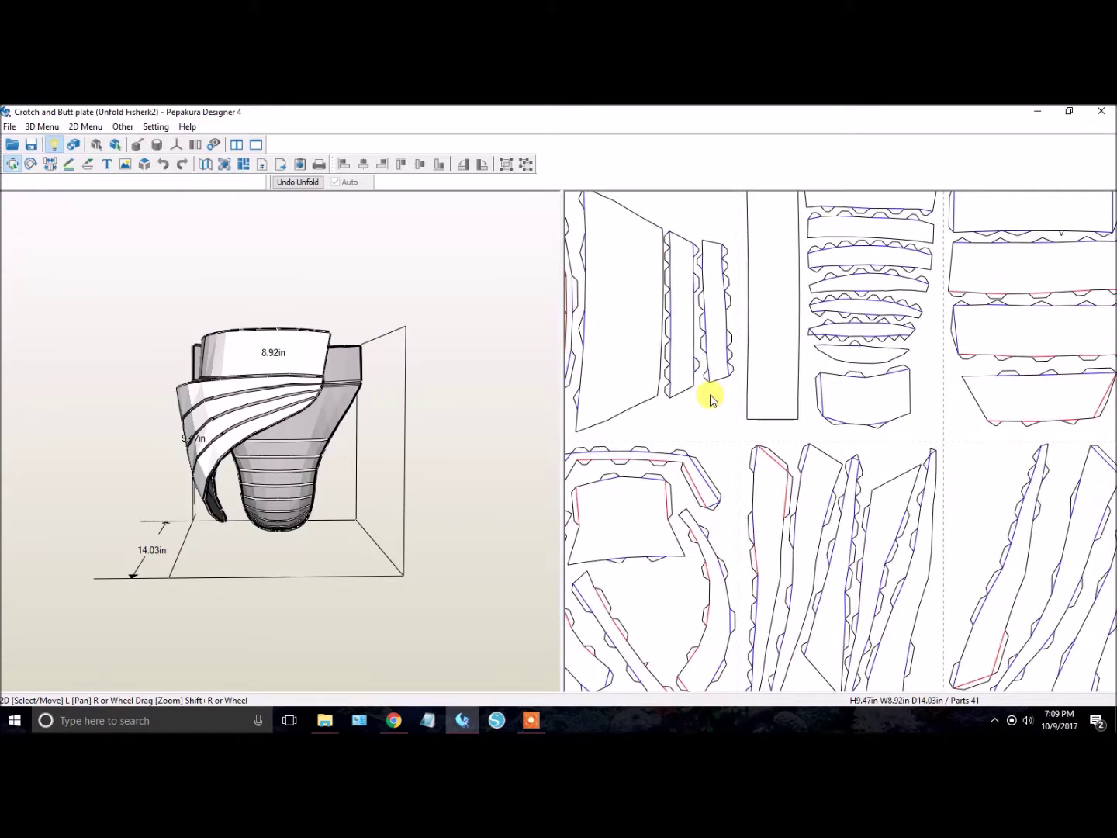
scroll(722, 402, "down", 2)
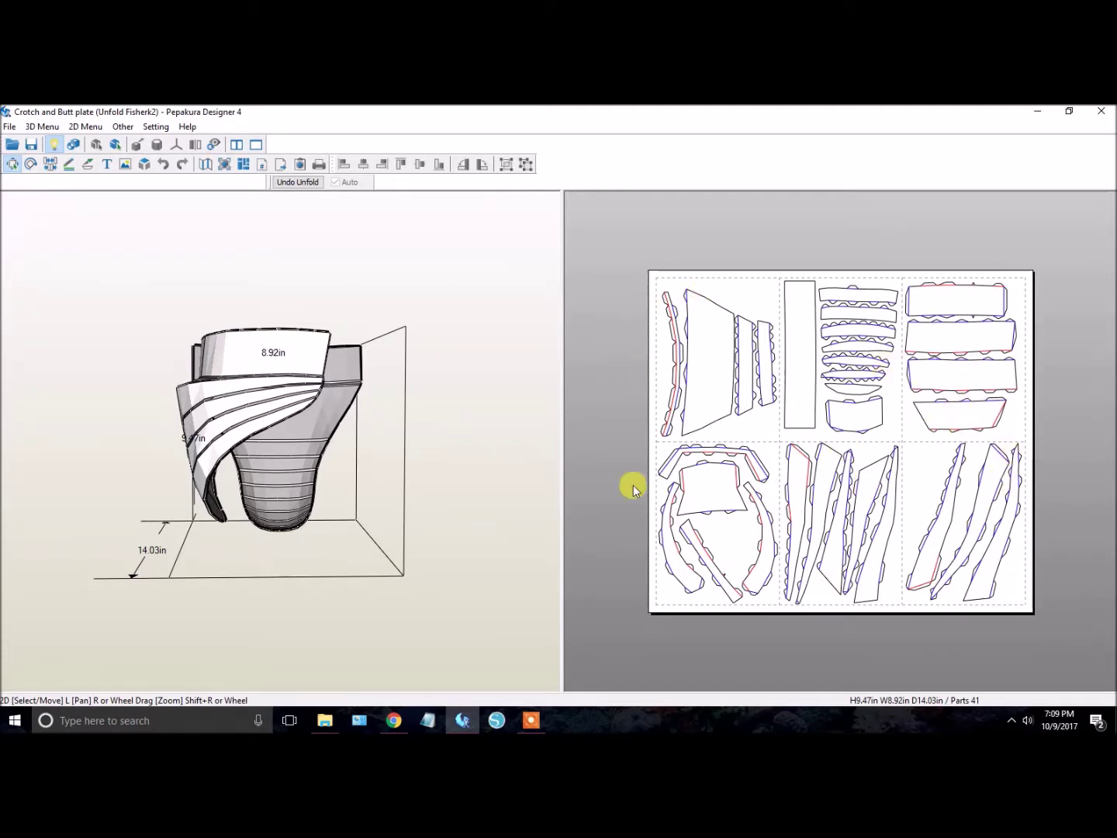
left_click_drag(229, 534, 257, 379)
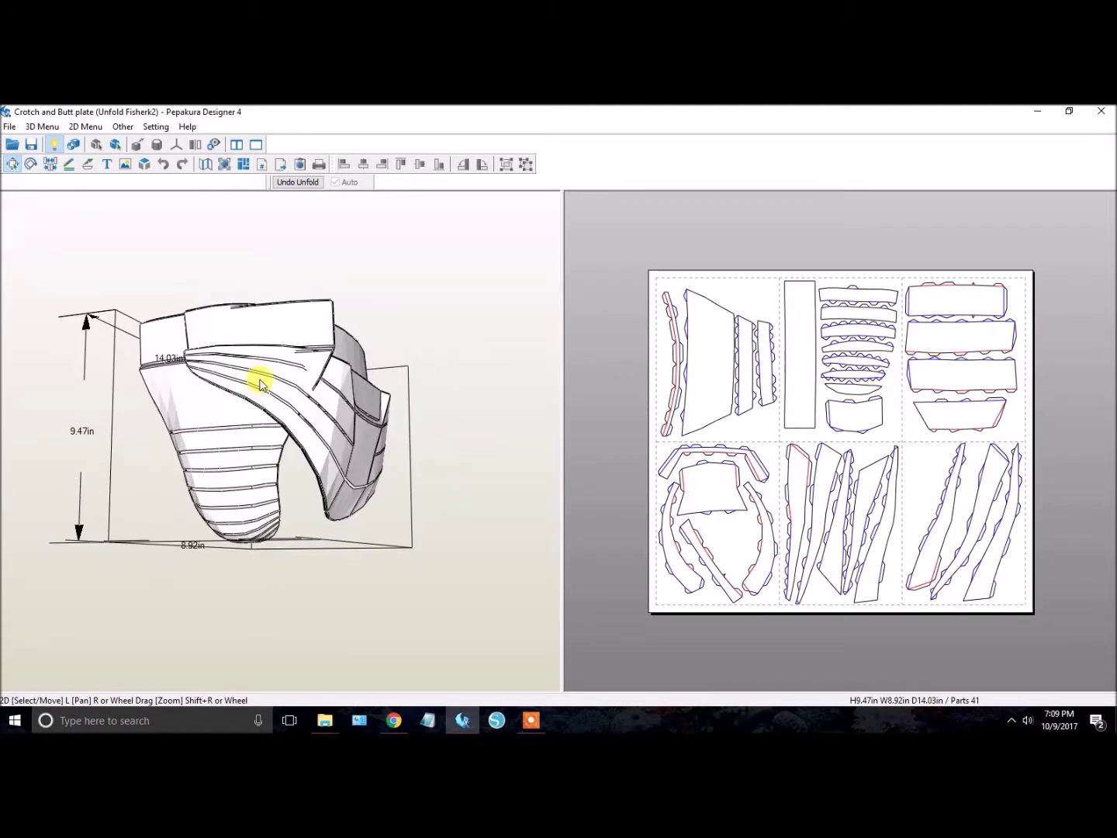
left_click_drag(530, 556, 381, 558)
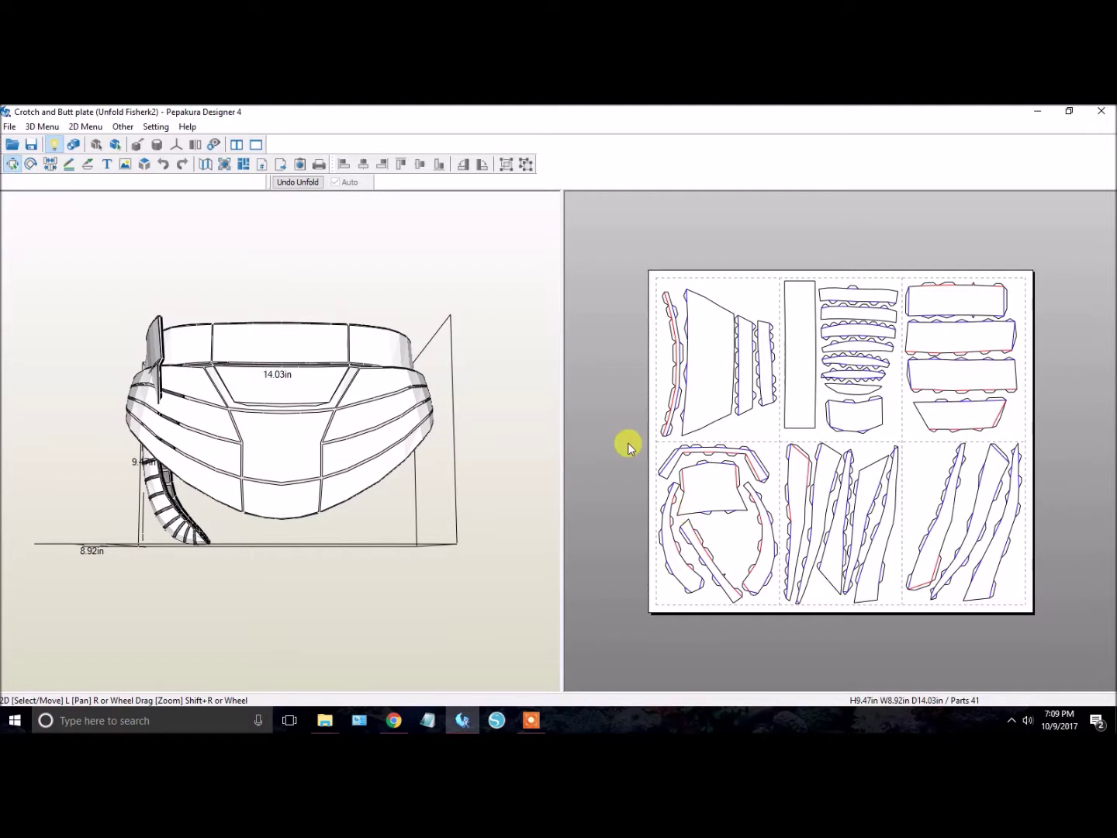
Recolor all lines of the 2D pattern black across every page using the Edge Color tool.
left_click(85, 126)
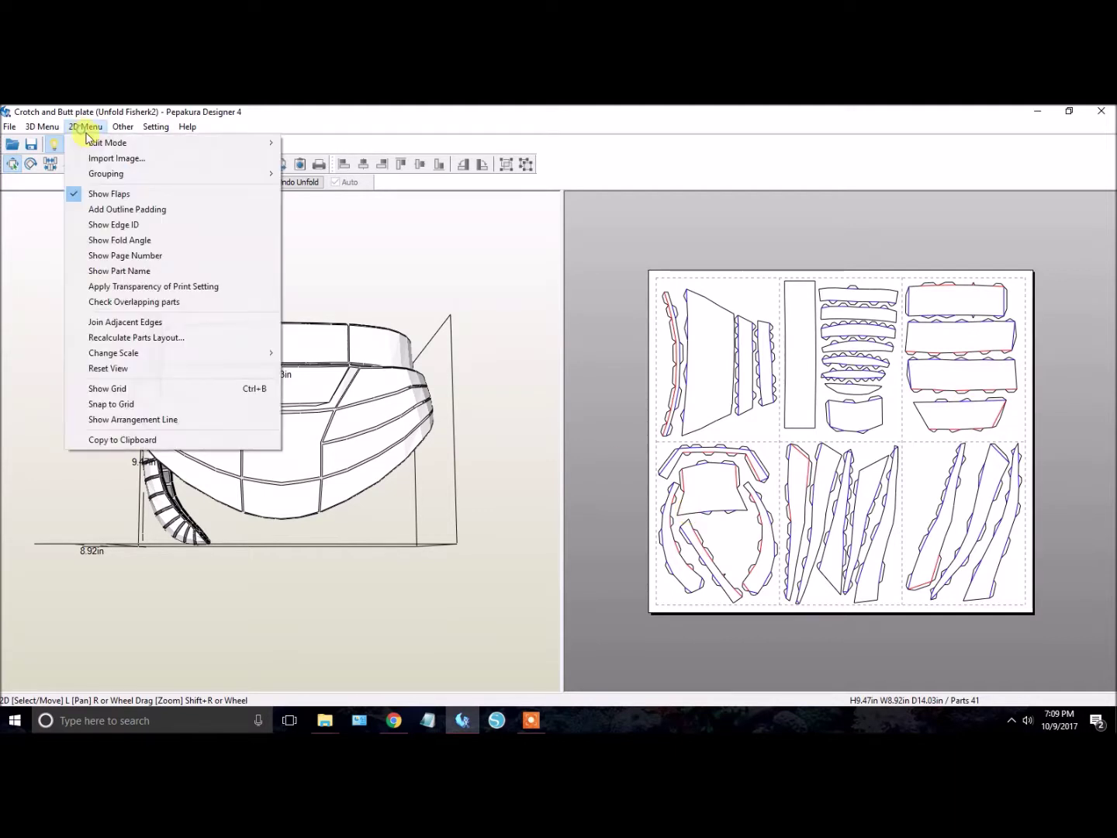
mouse_move(97, 146)
left_click(326, 189)
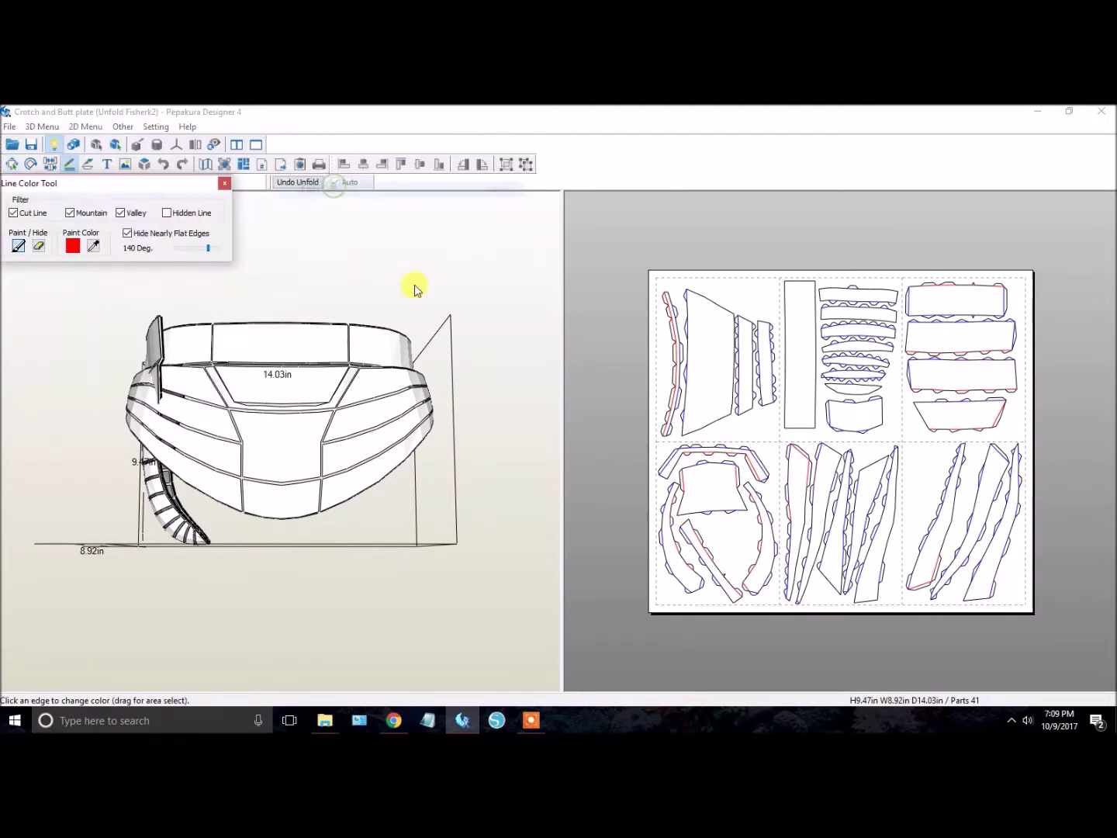
left_click(73, 246)
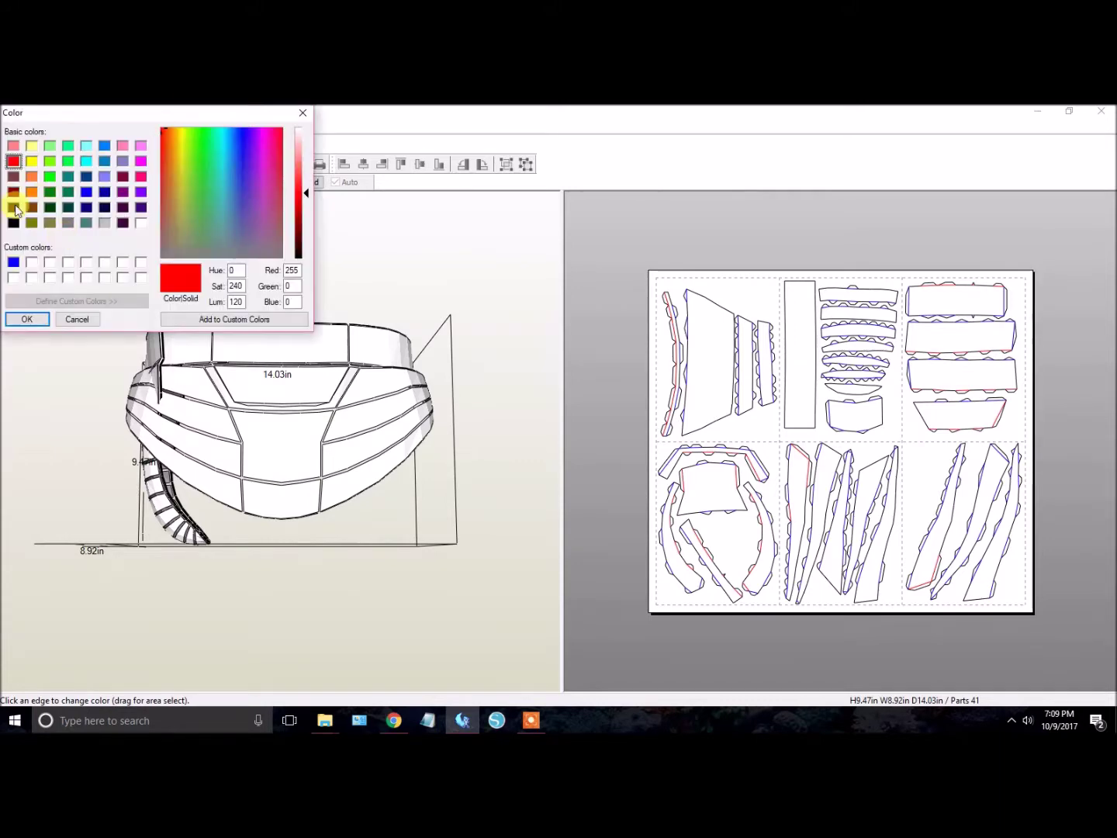
left_click(13, 223)
left_click(27, 320)
mouse_move(612, 244)
left_mouse_down()
mouse_move(1058, 581)
mouse_move(1083, 678)
left_mouse_up()
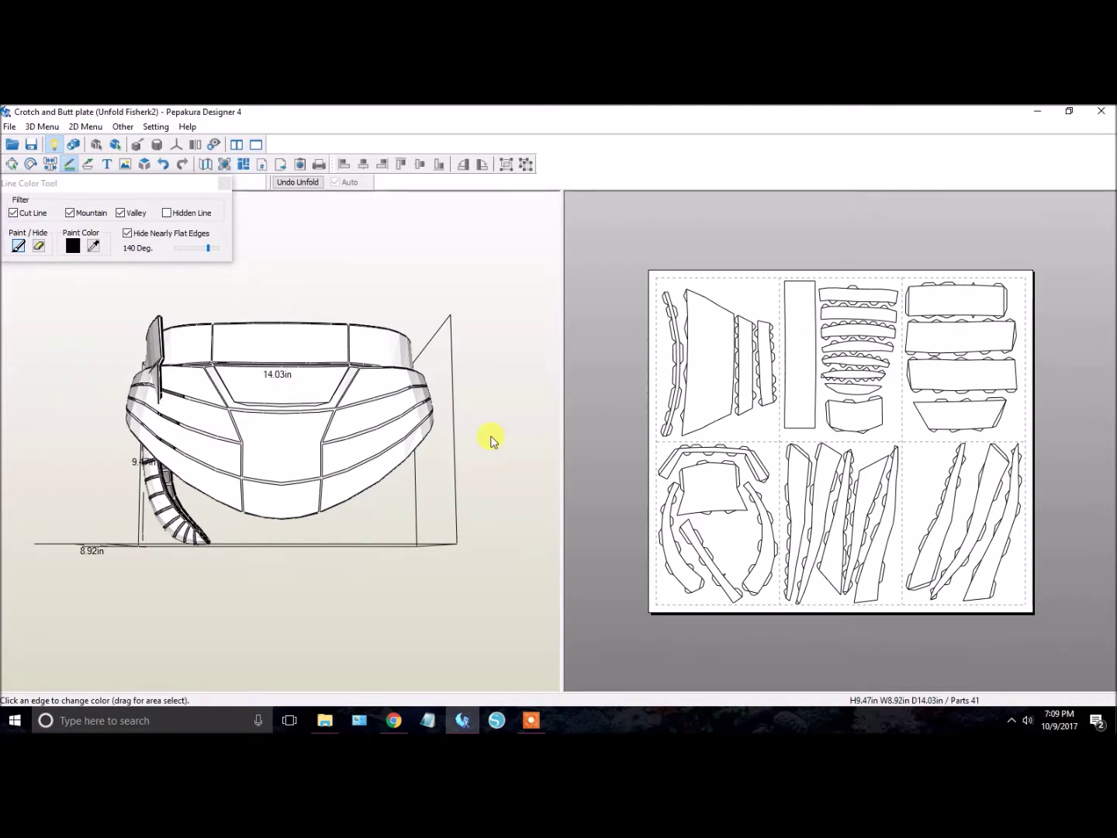
left_click(223, 185)
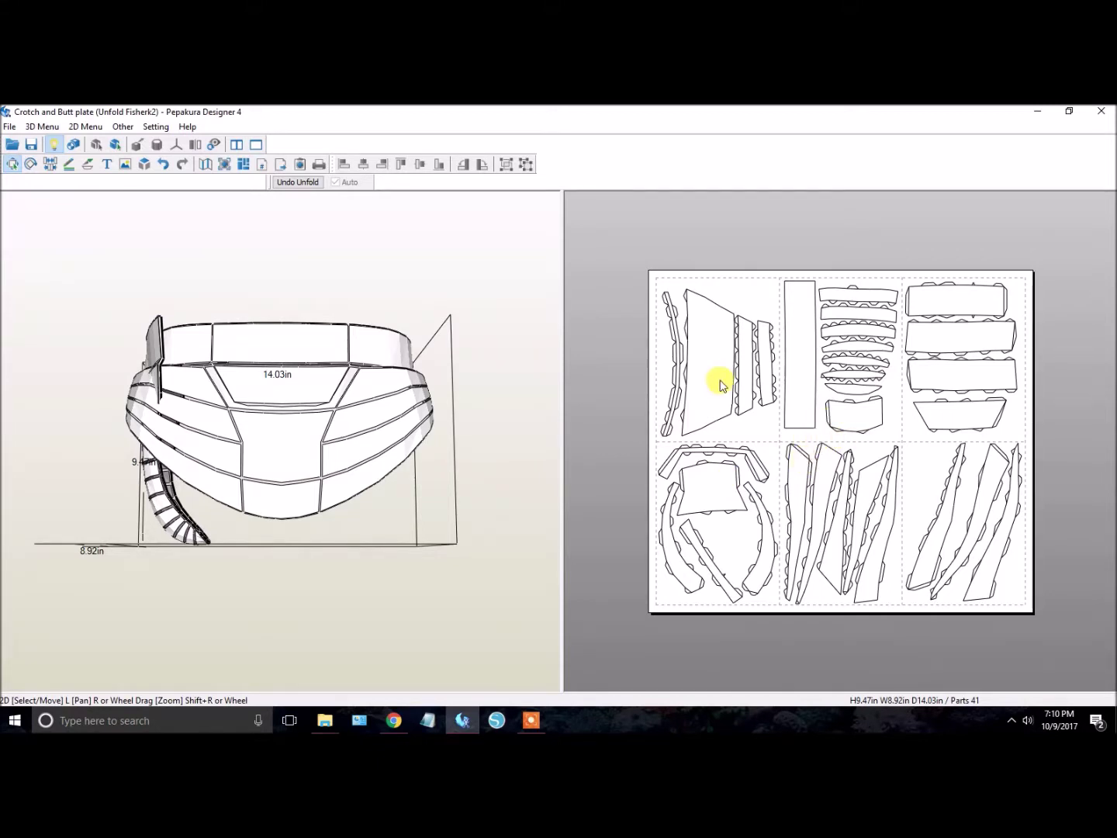
Review the paper size, margin and line print options in the print and paper settings, and accept them.
left_click(154, 127)
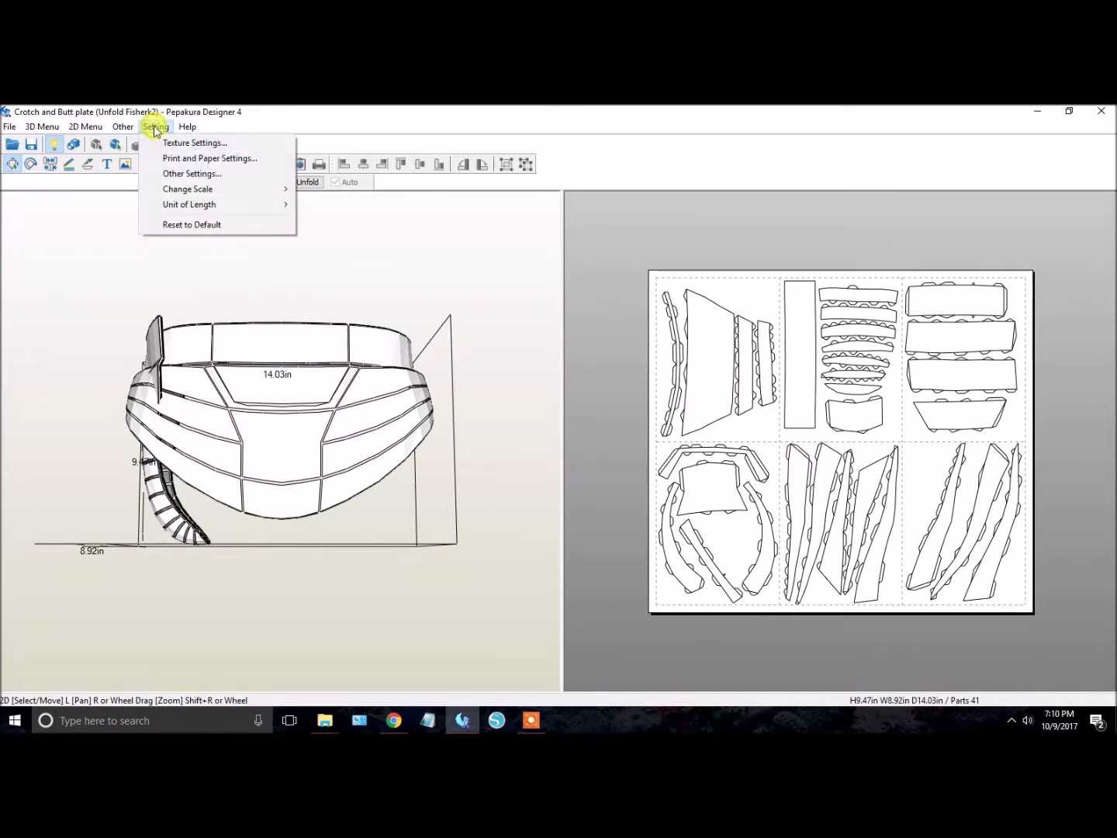
left_click(173, 159)
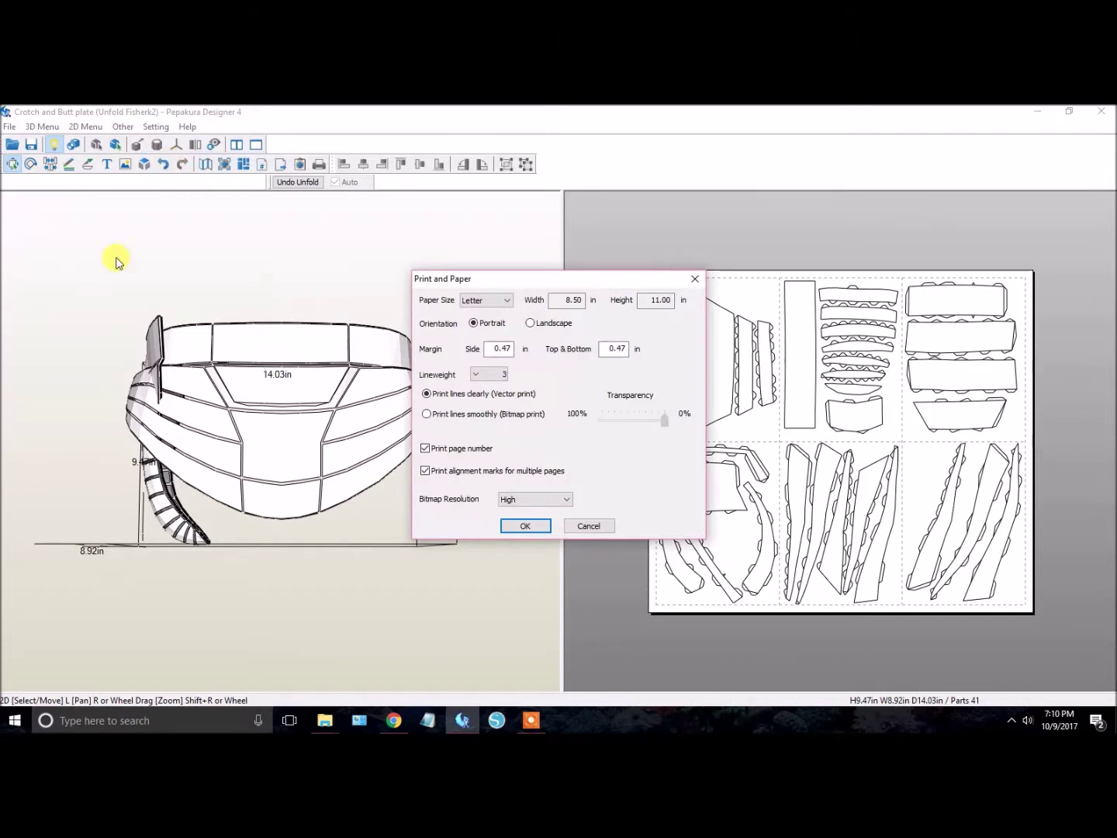
left_click(487, 301)
left_click(490, 350)
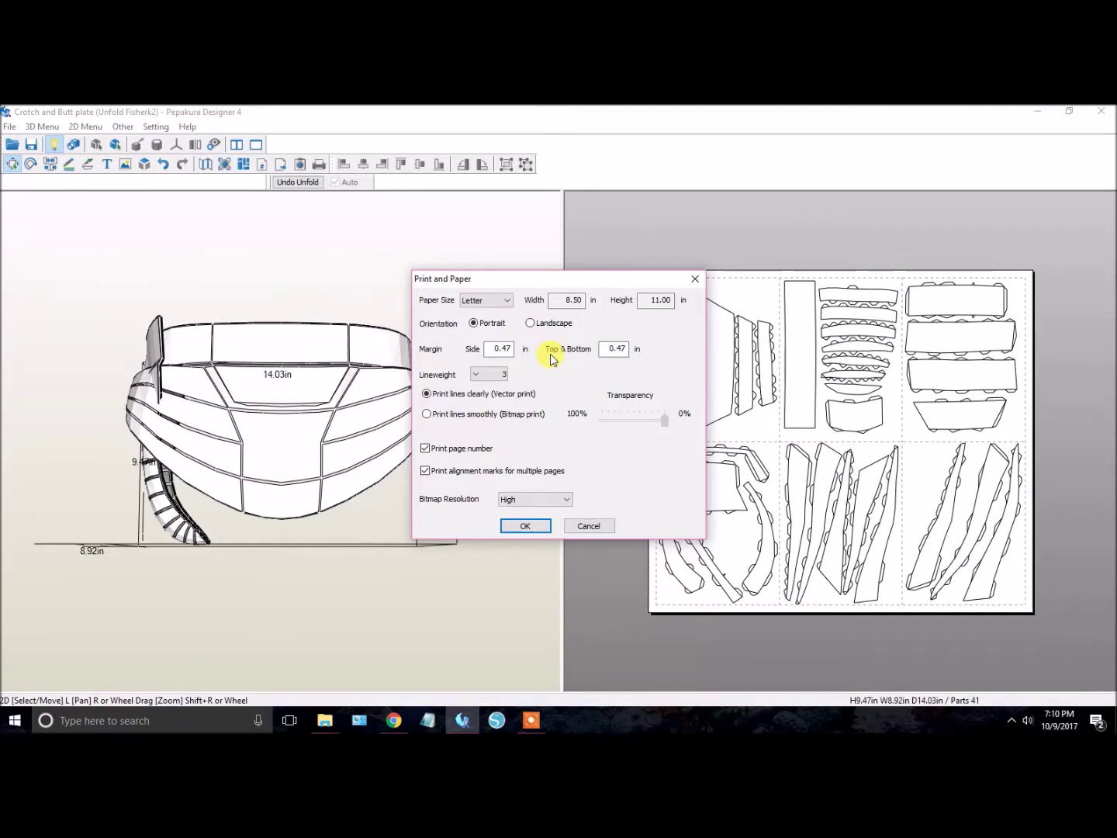
left_click(501, 349)
left_click(606, 349)
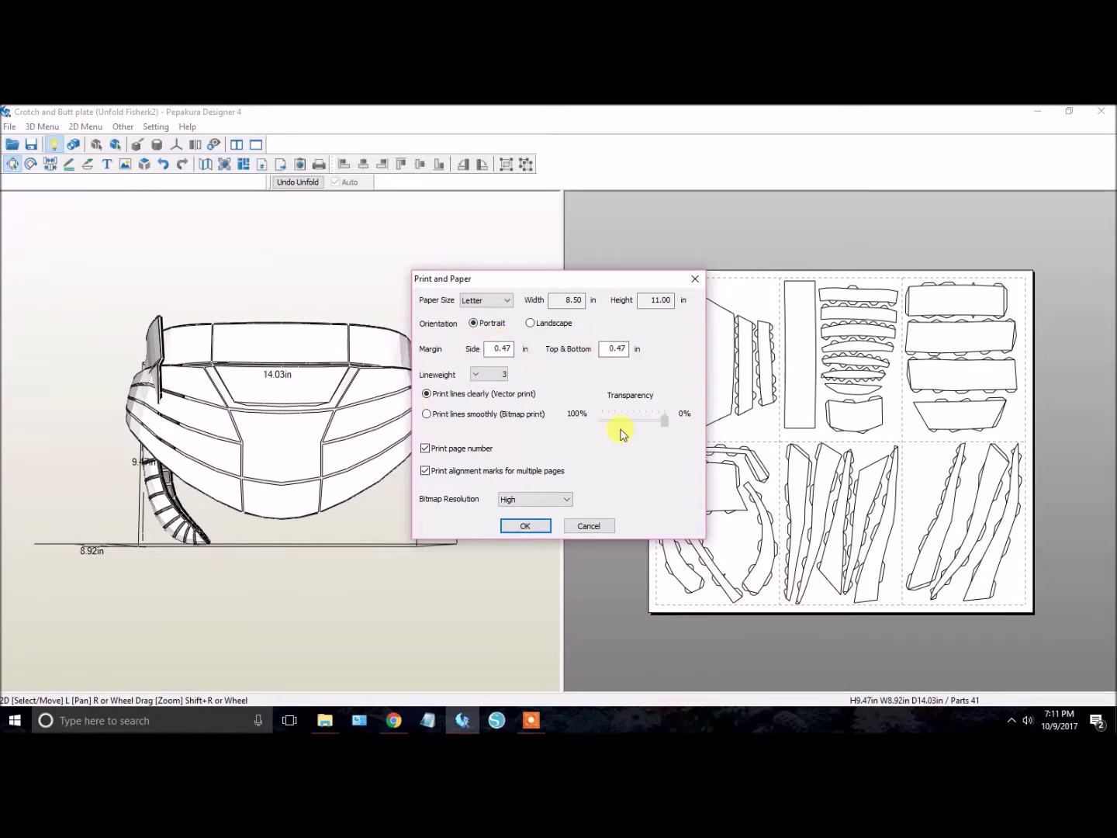
left_click(525, 527)
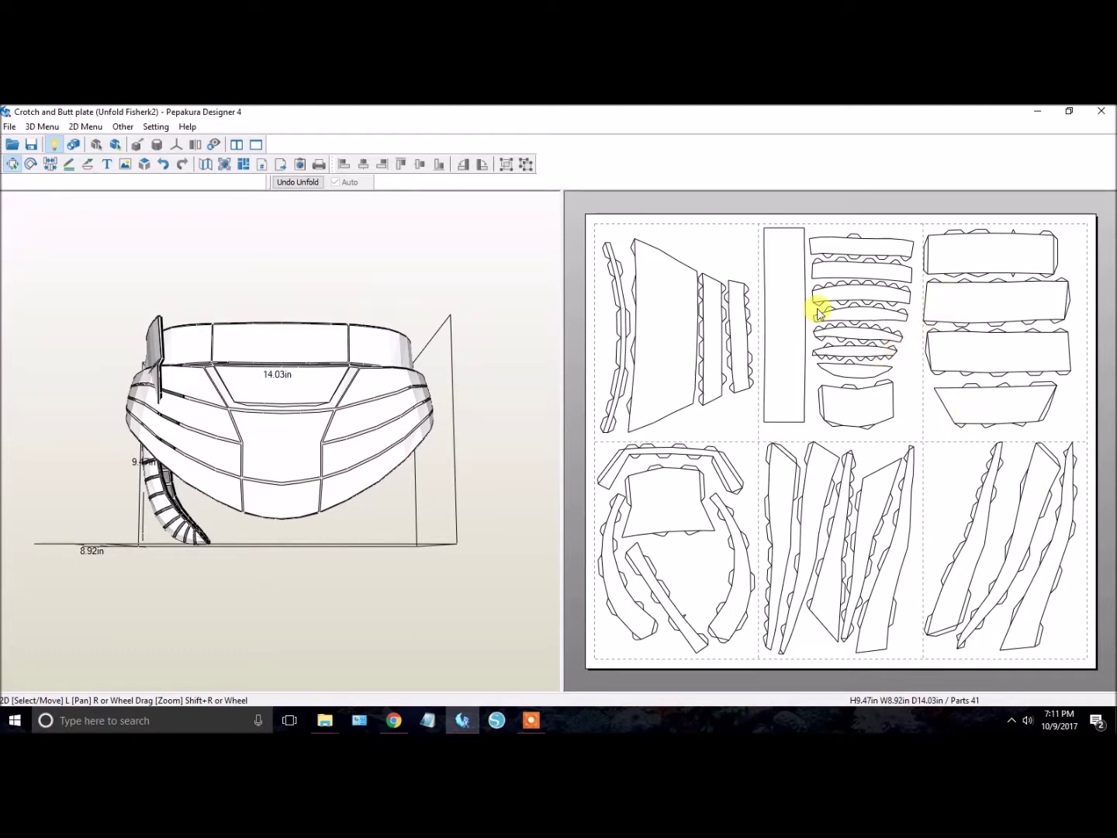
Set the mountain and valley fold lines to the Dot style and inspect the pattern parts up close.
left_click(156, 127)
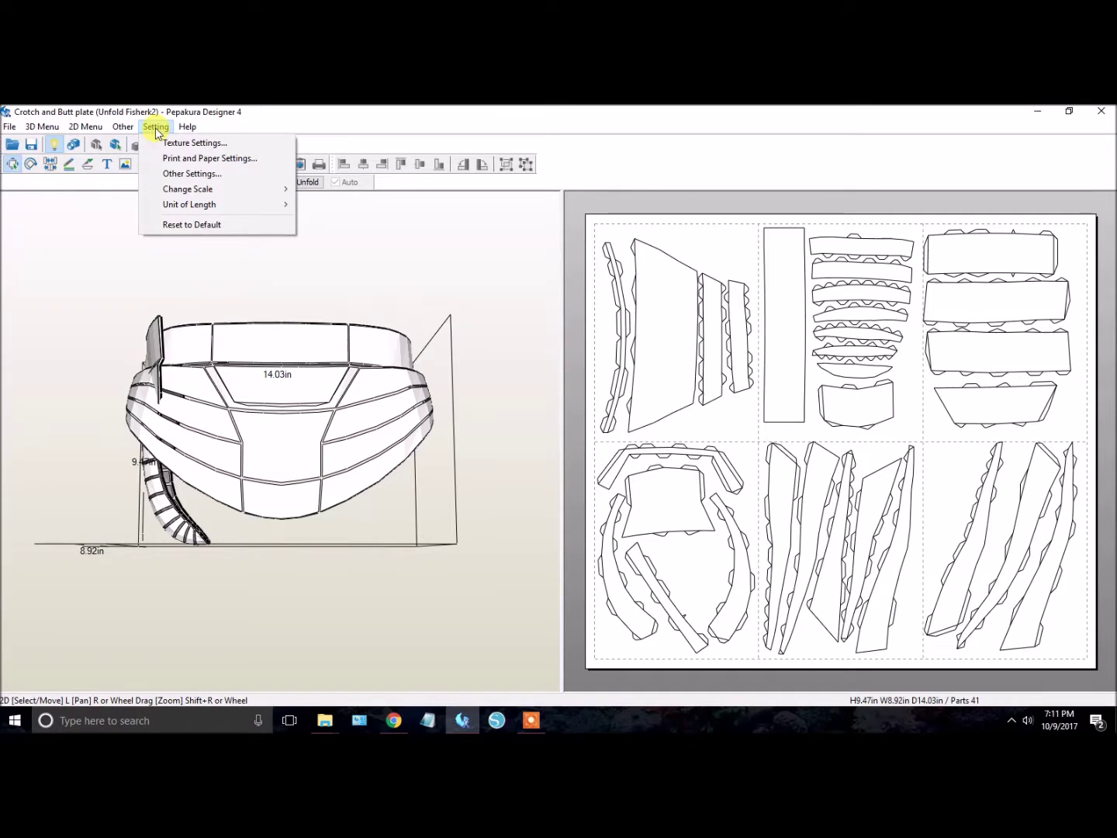
left_click(193, 179)
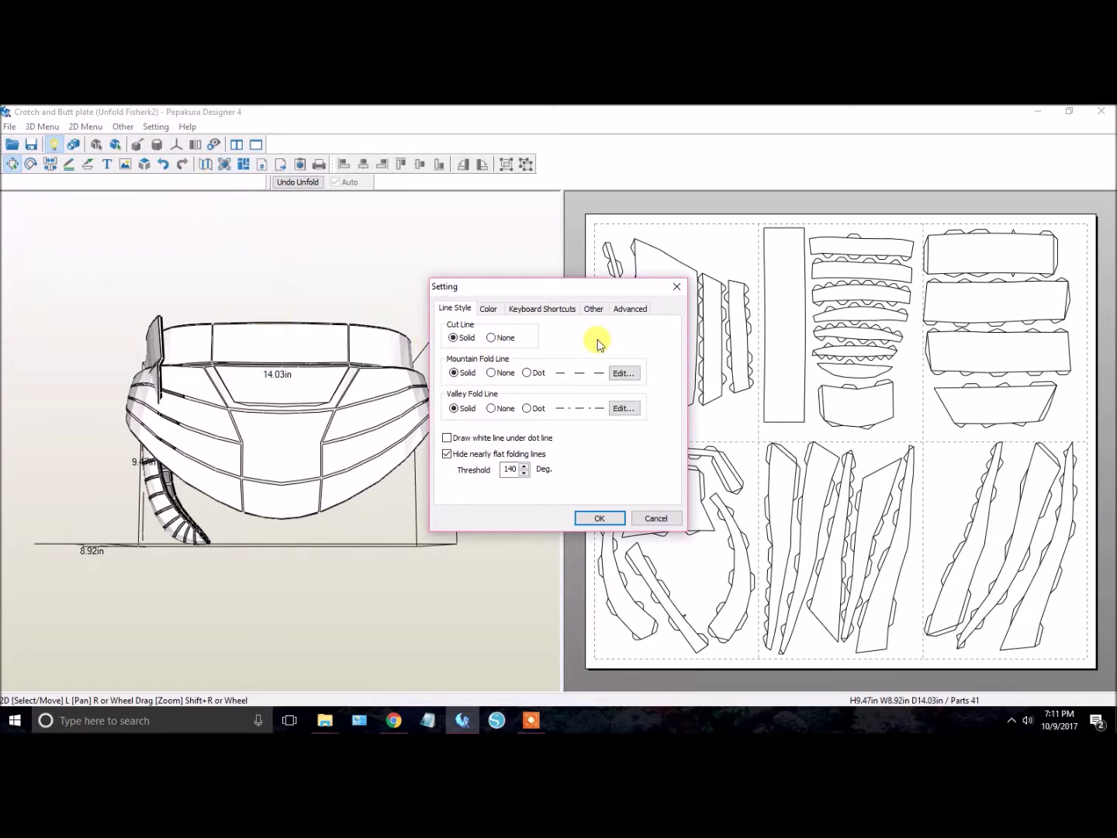
left_click(528, 373)
left_click(527, 409)
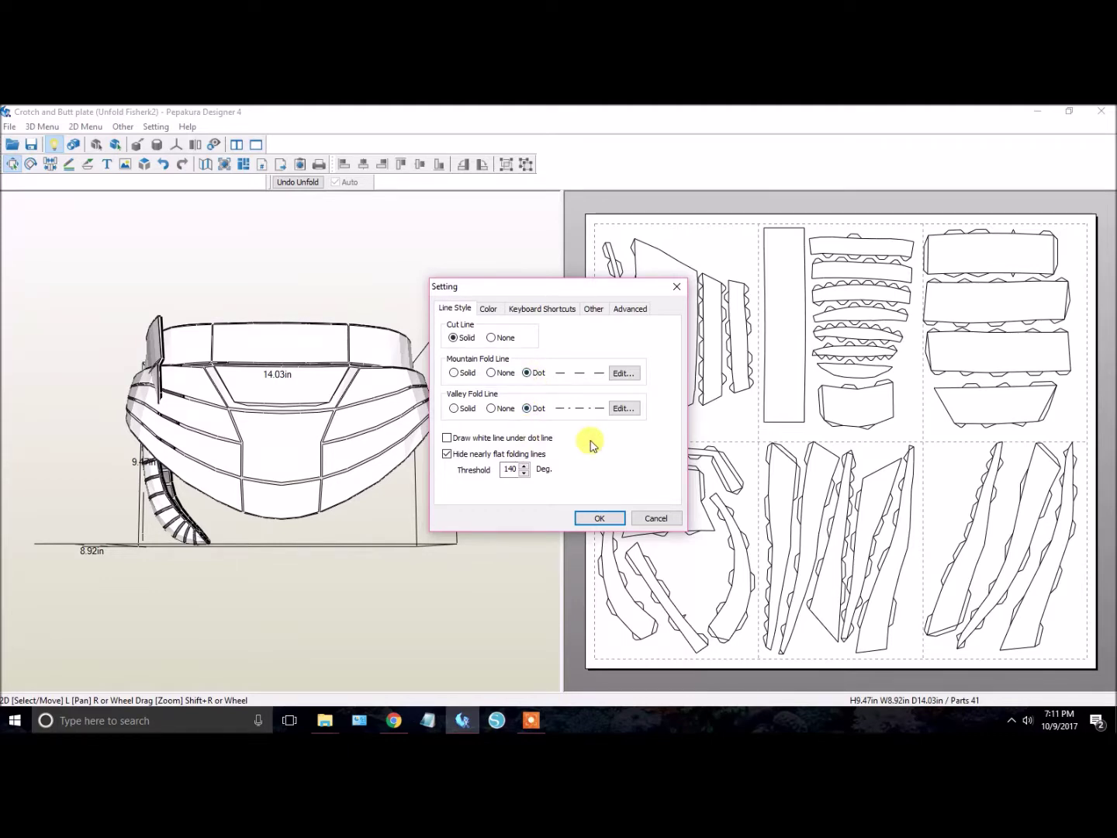
left_click(600, 518)
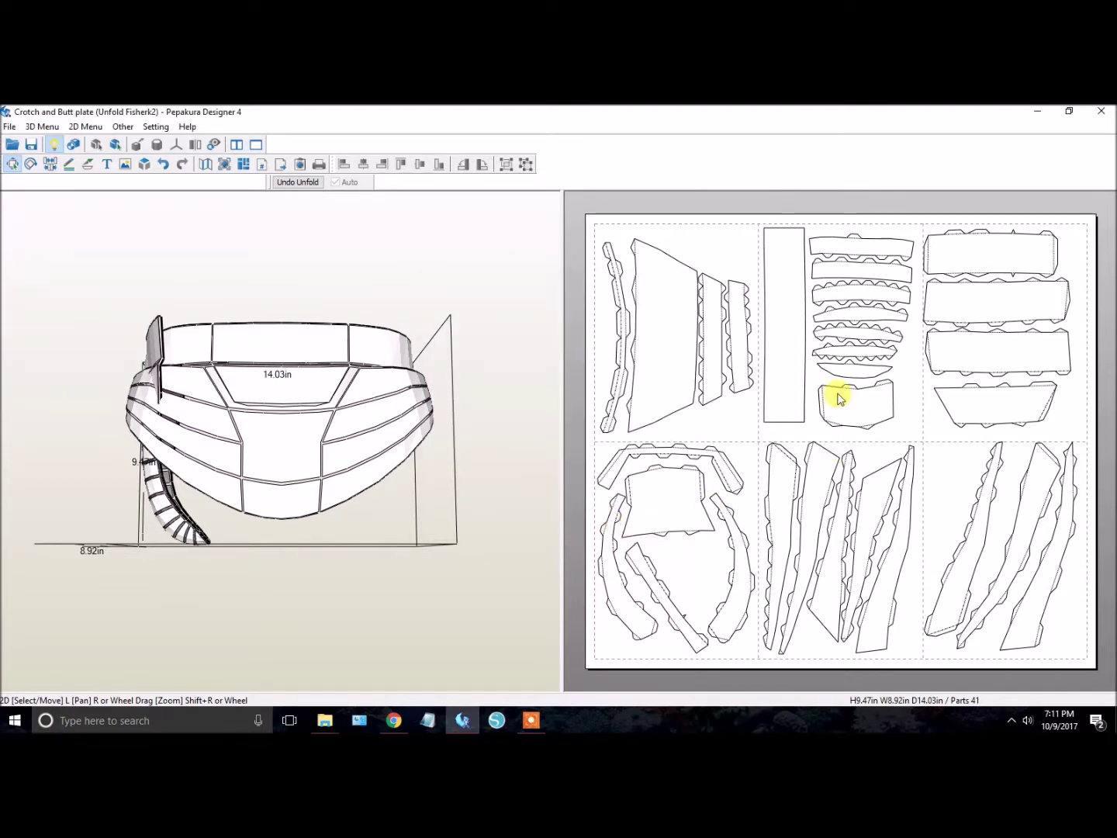
scroll(785, 362, "up", 5)
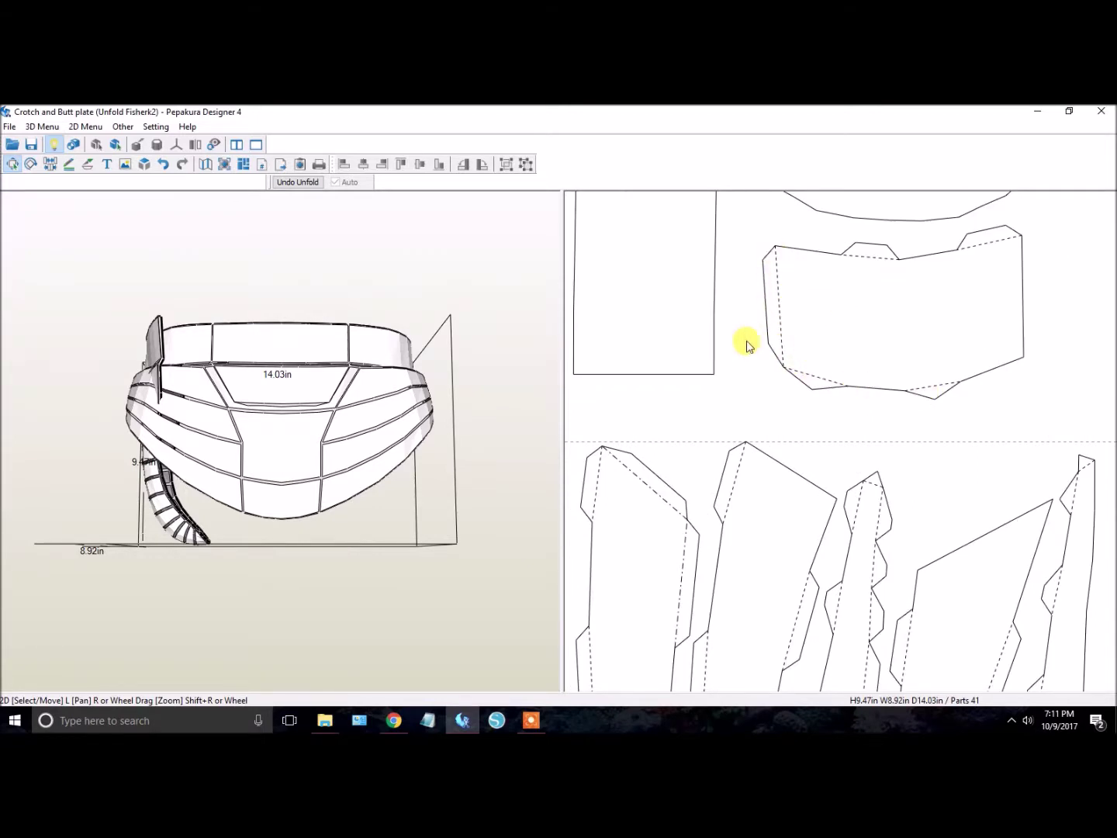
scroll(745, 343, "down", 5)
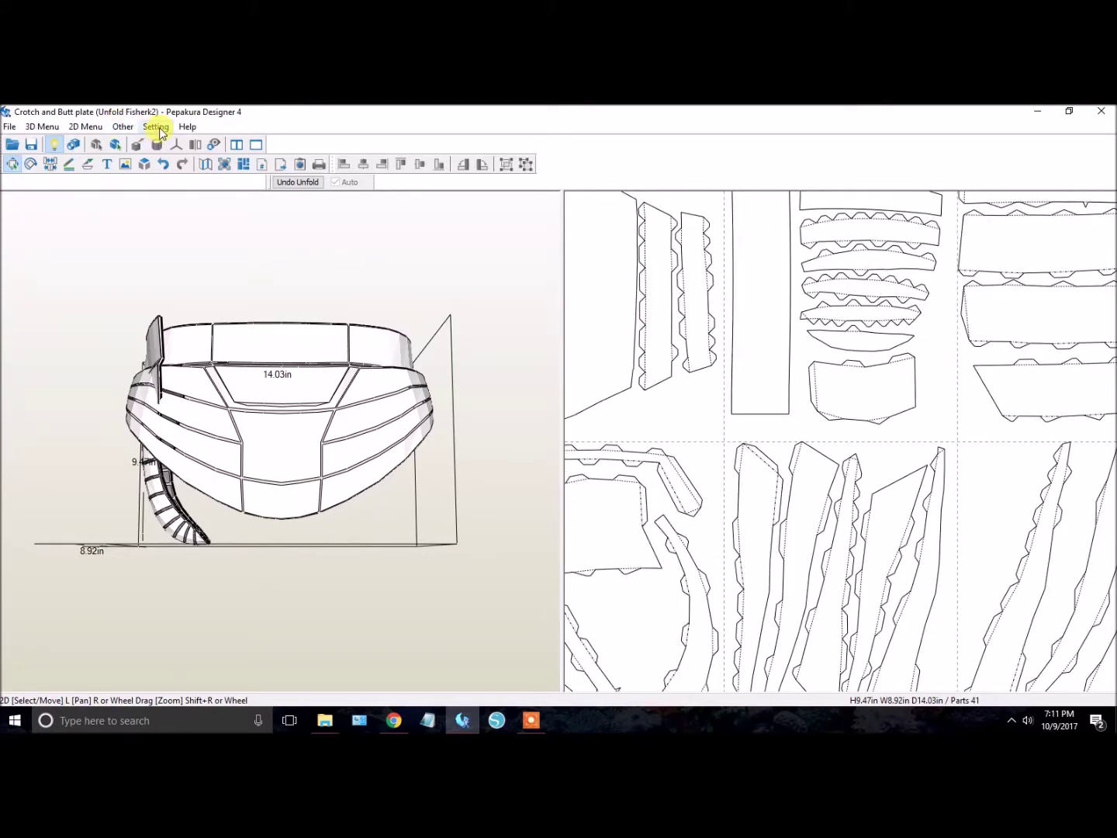
Set both the mountain and valley fold line styles to Solid in the line style settings.
left_click(156, 128)
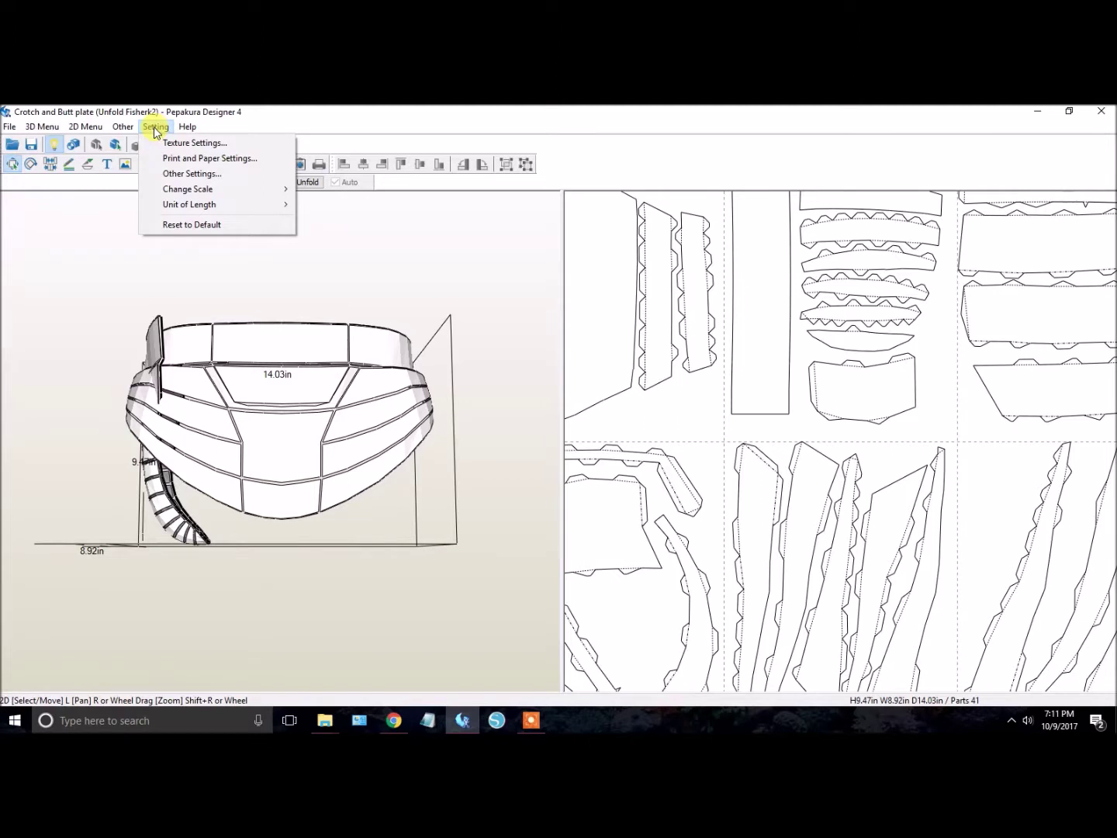
left_click(186, 173)
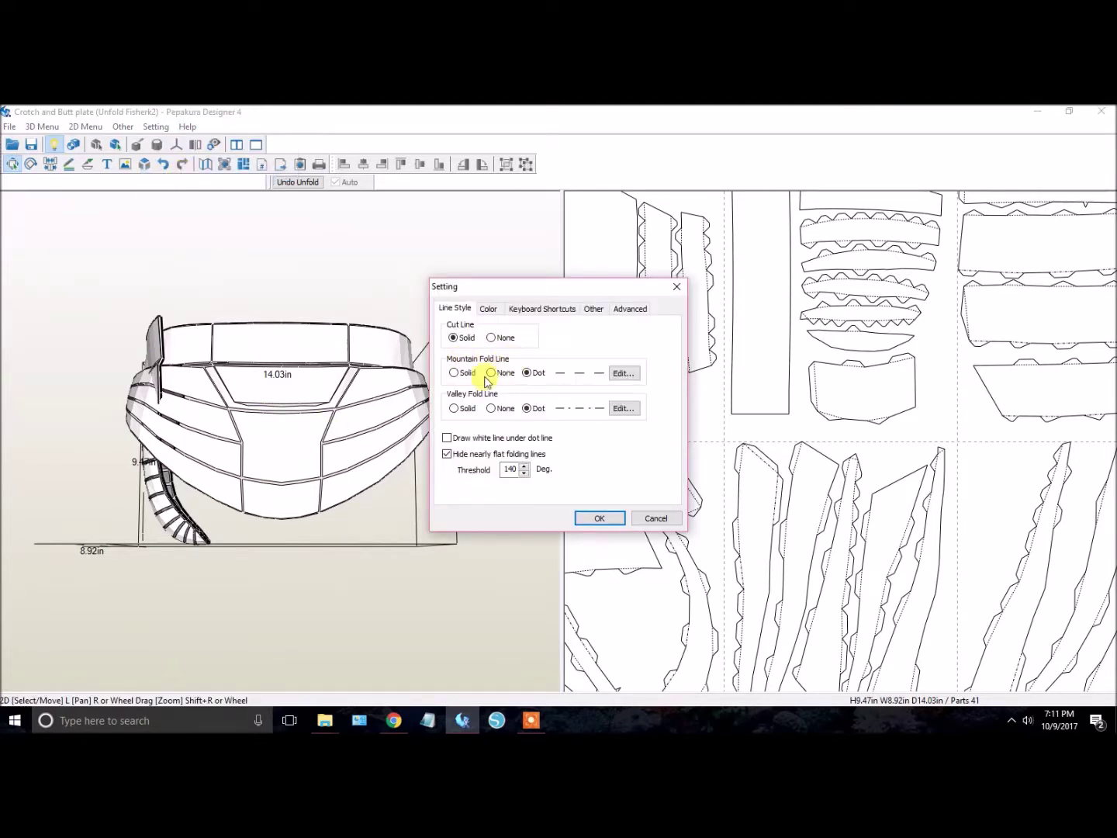
left_click(455, 374)
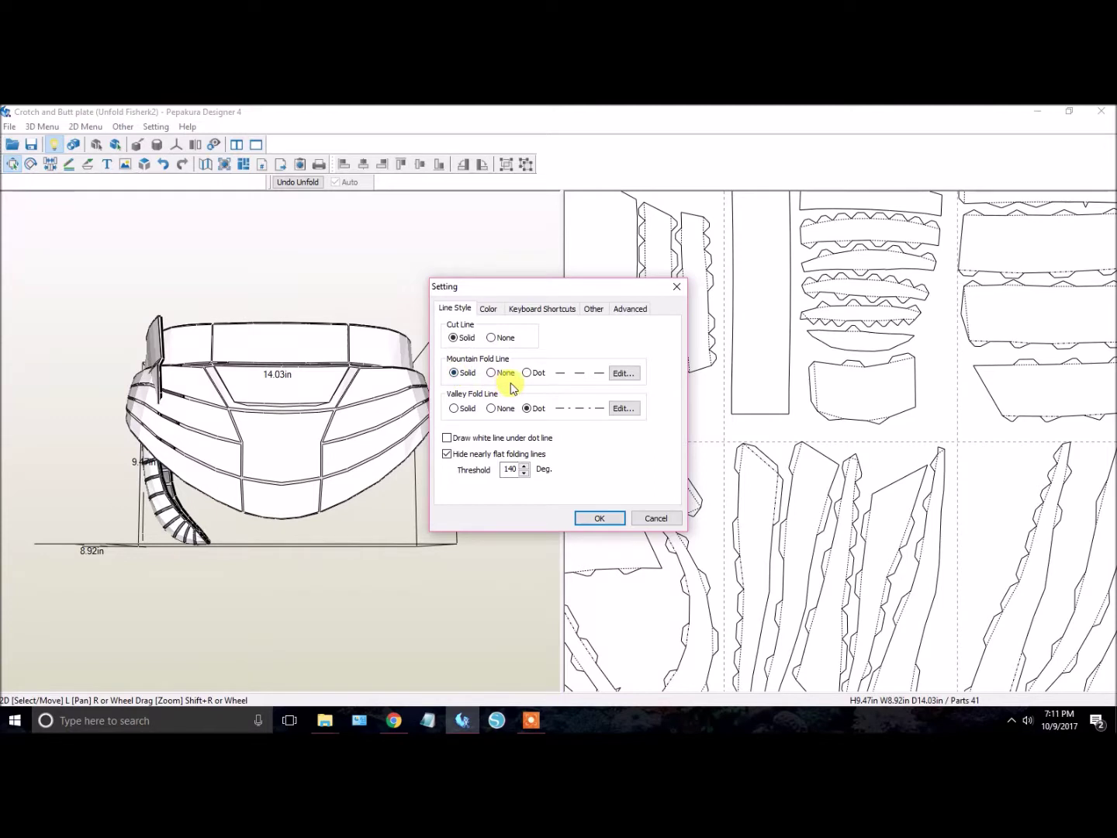
left_click(454, 409)
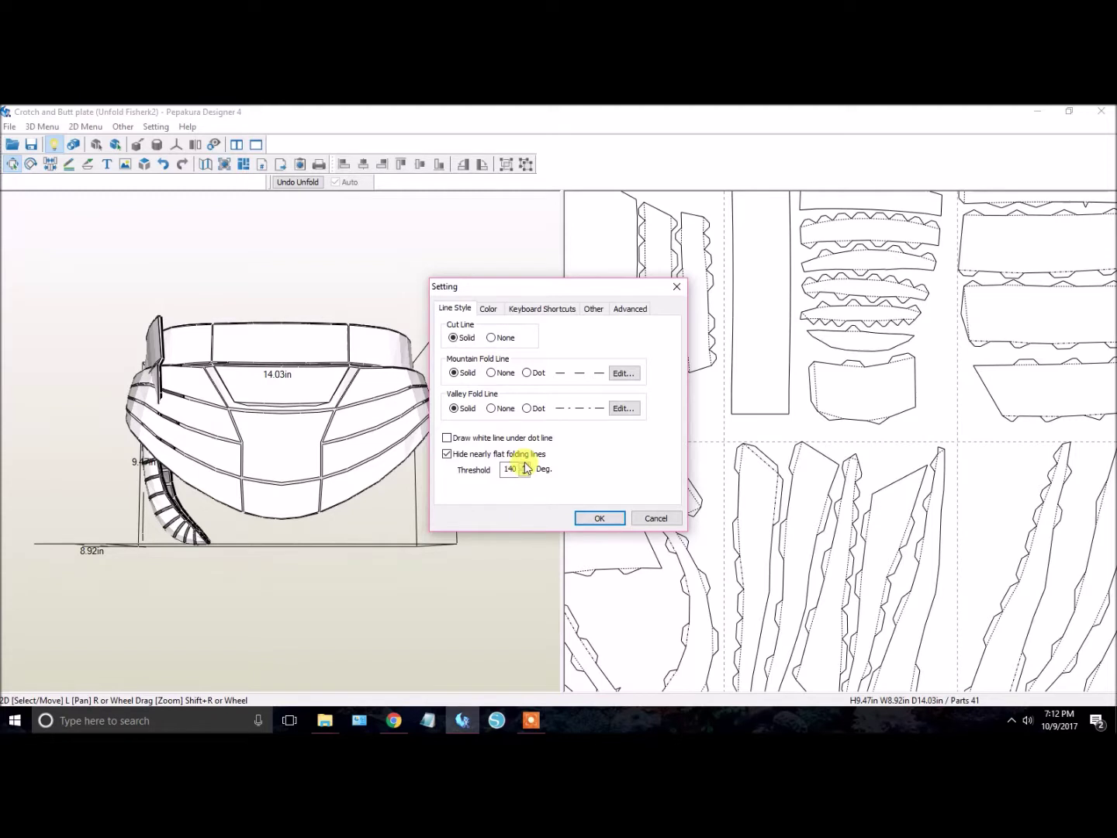
Set the threshold for hiding nearly flat folding lines to 170 degrees, apply it and look over the pattern pages.
double_click(501, 471)
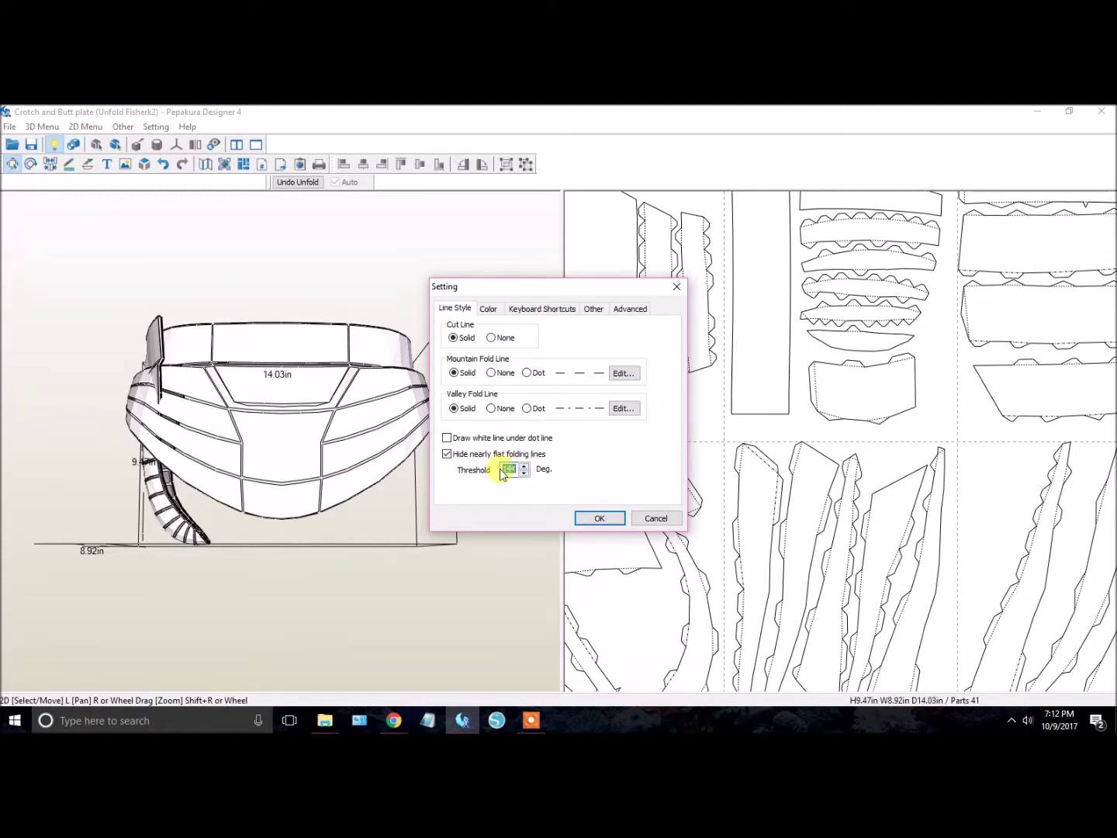
type("178")
left_click(600, 519)
scroll(748, 387, "down", 1)
scroll(699, 382, "down", 1)
scroll(636, 249, "down", 1)
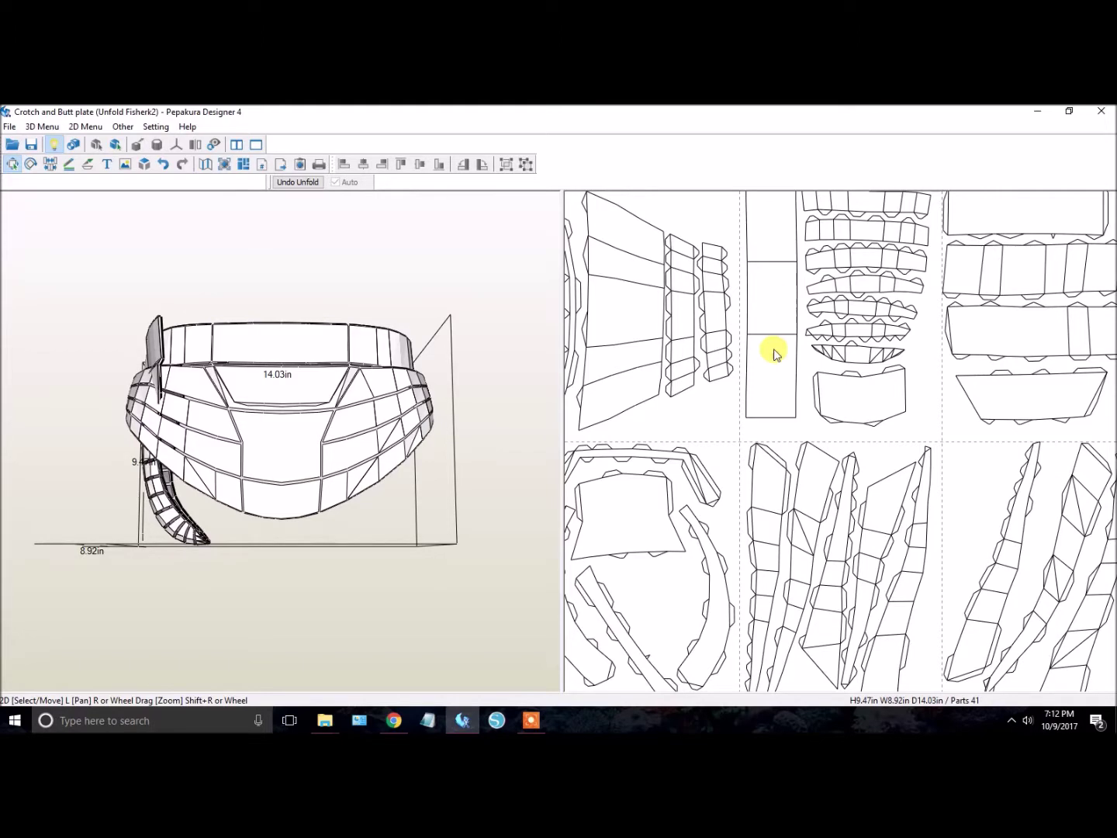
right_click_drag(788, 254, 817, 386)
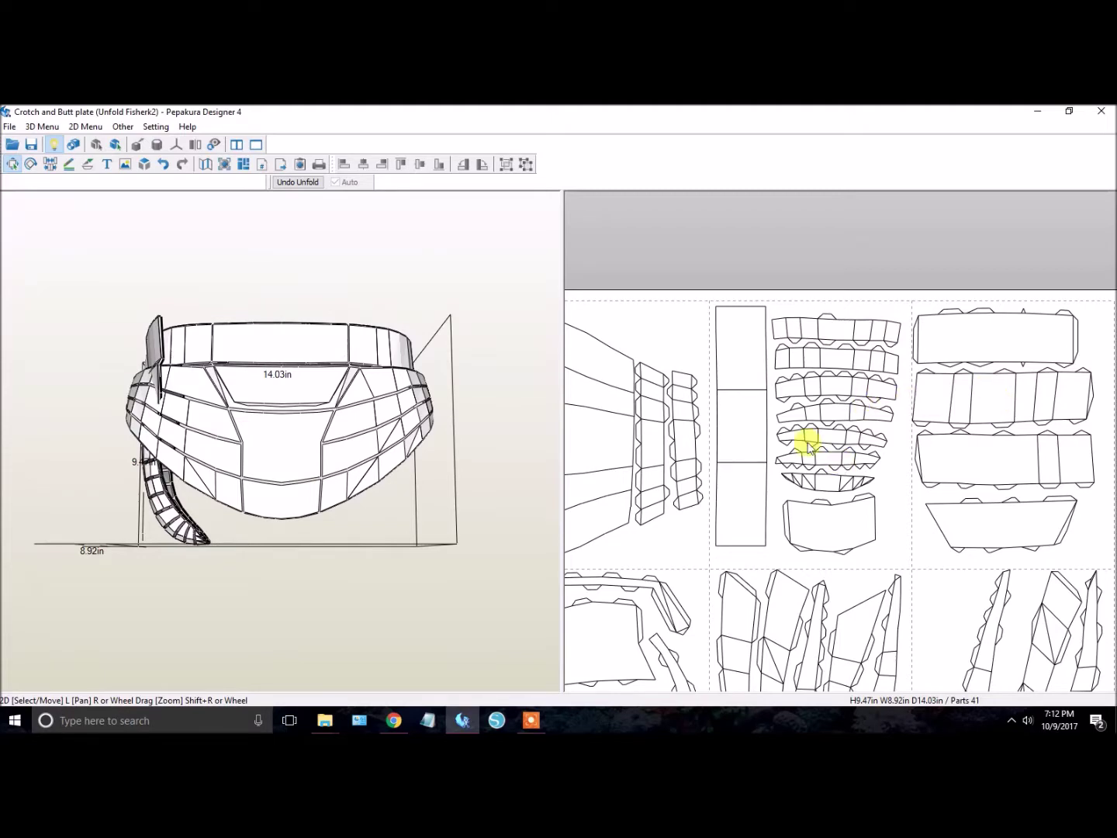
right_click_drag(716, 523, 793, 442)
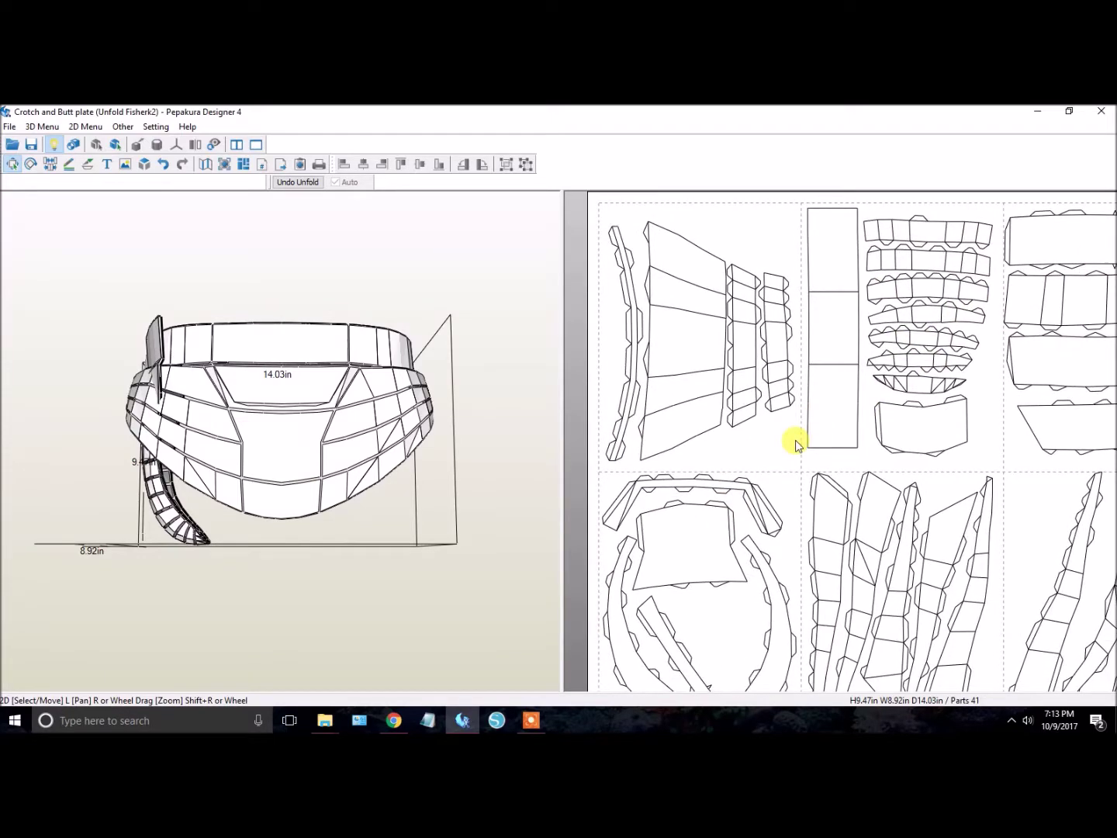
Set the threshold for hiding nearly flat folding lines to 140 degrees, apply it and check the pattern pages.
left_click(155, 127)
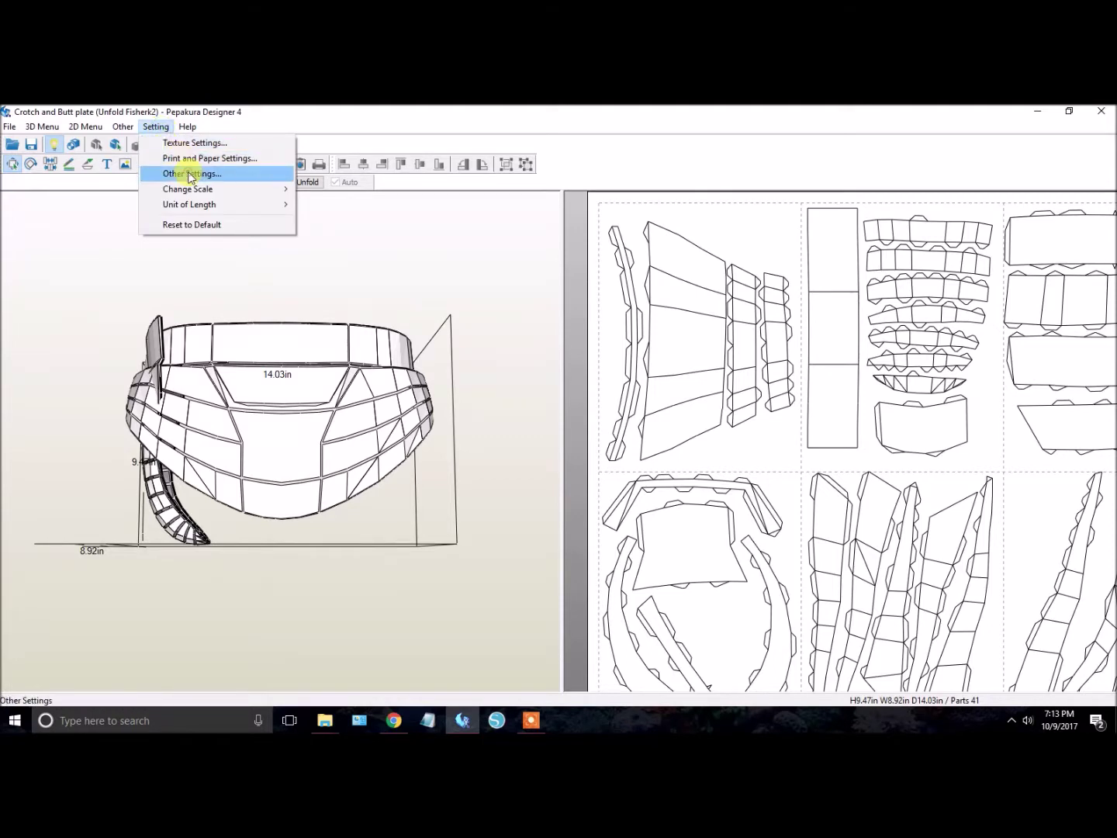
left_click(190, 173)
double_click(510, 471)
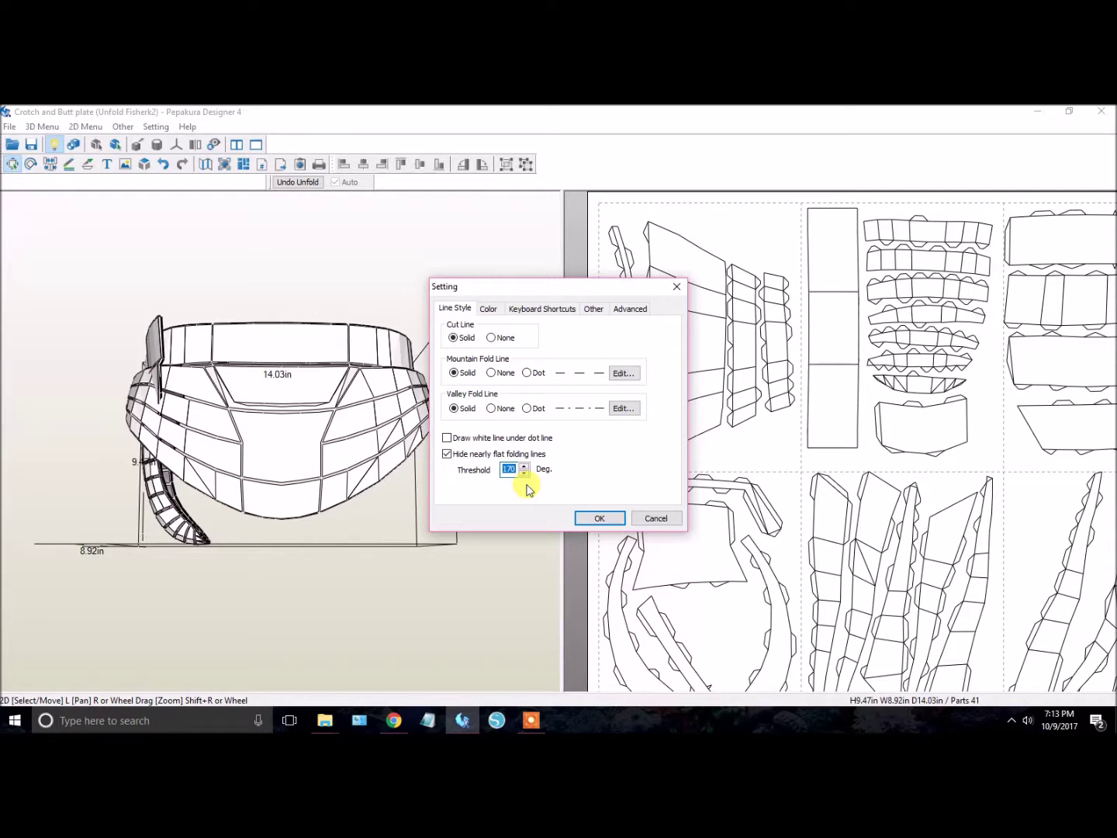
type("14")
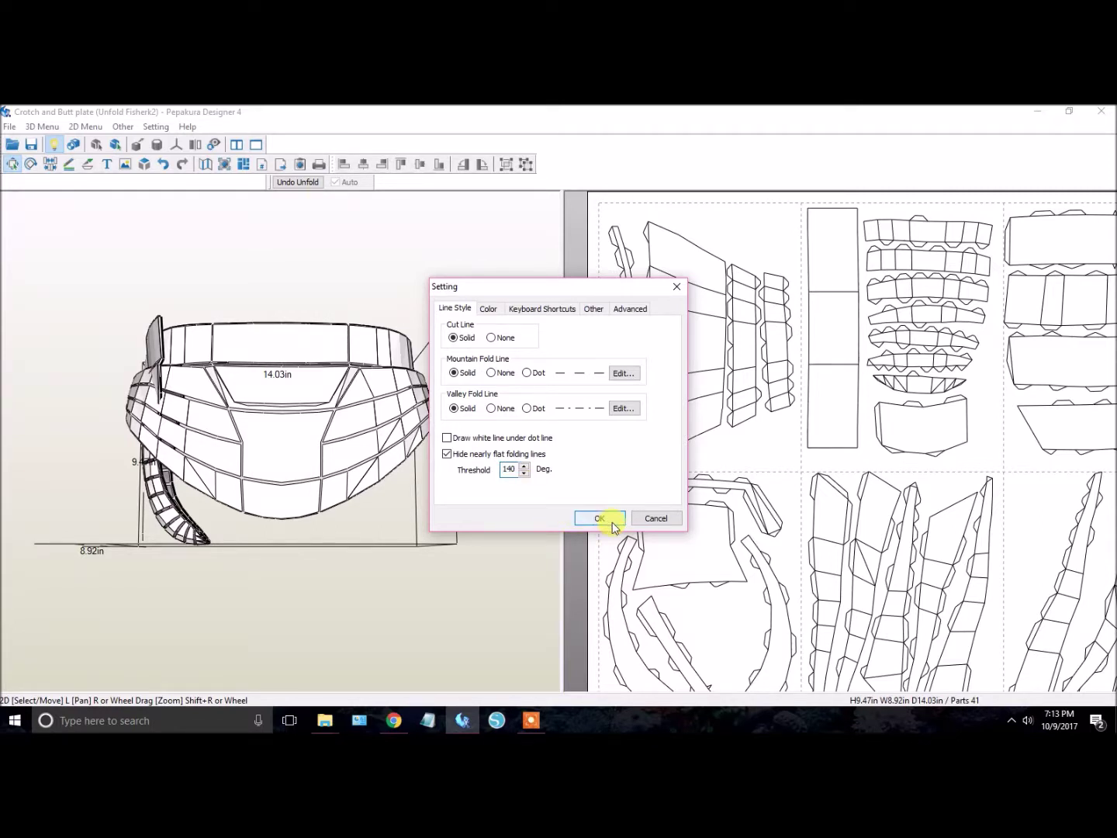
left_click(604, 518)
right_click_drag(702, 460, 662, 676)
right_click_drag(666, 531, 817, 598)
right_click_drag(594, 543, 685, 541)
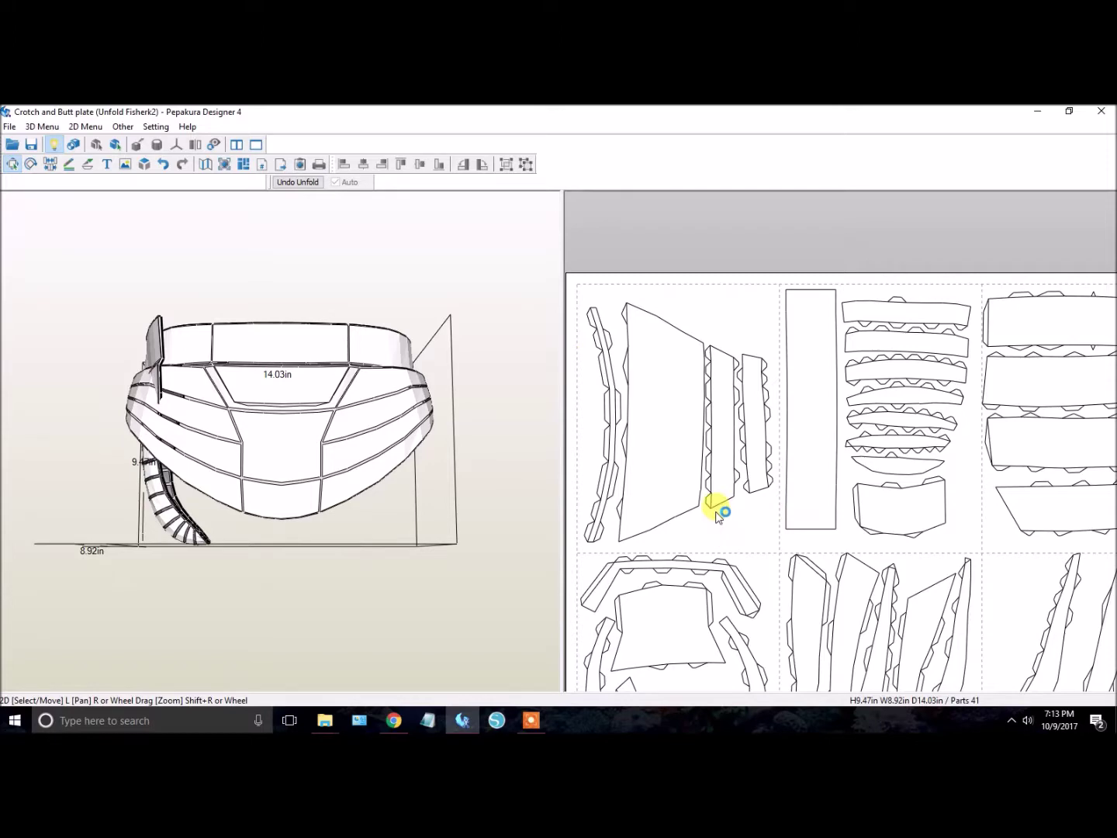
scroll(854, 376, "up", 1)
scroll(859, 378, "down", 4)
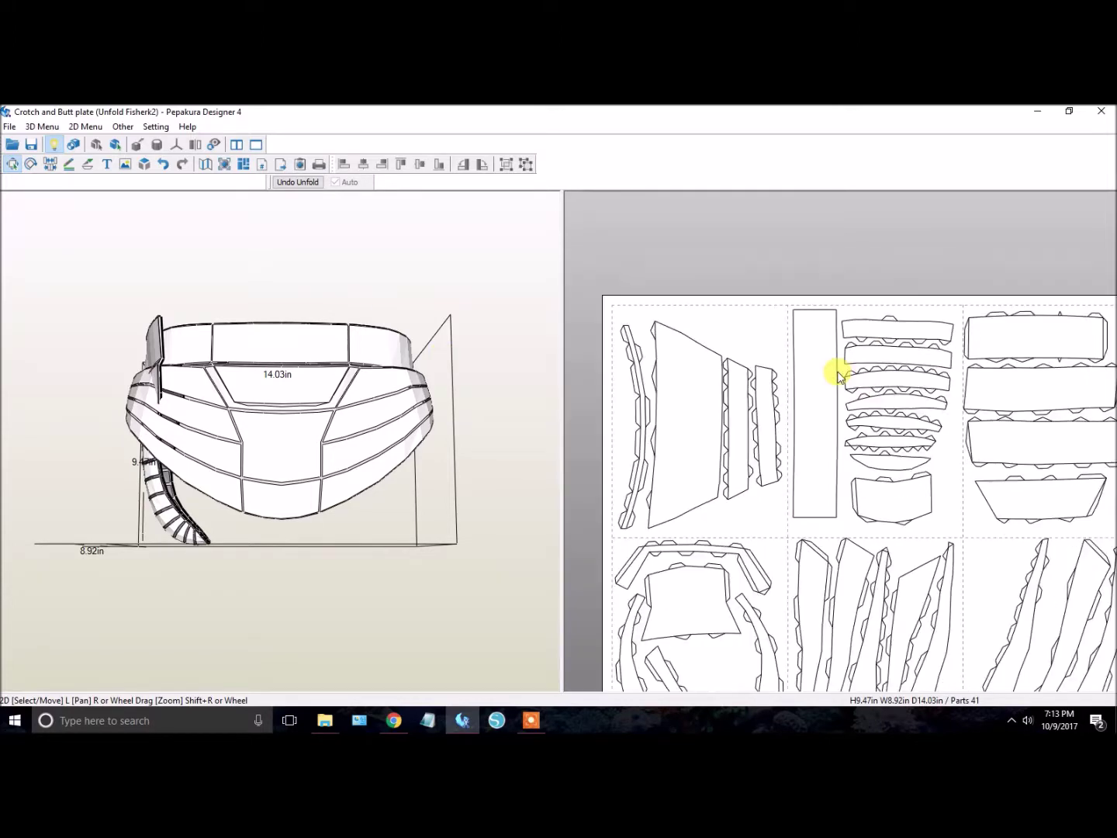
right_click_drag(821, 485, 785, 449)
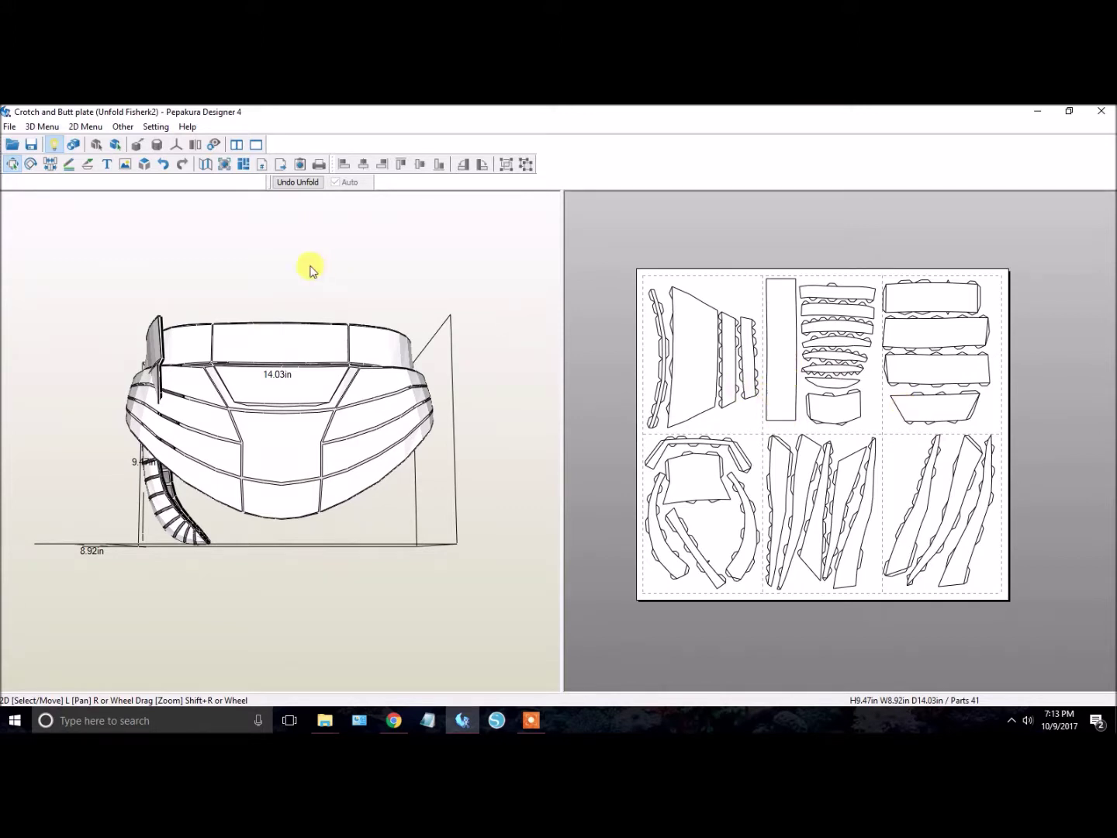
Start editing edge colors in the 2D pattern and limit the line filter to valley folds by excluding cut and mountain lines.
left_click(87, 126)
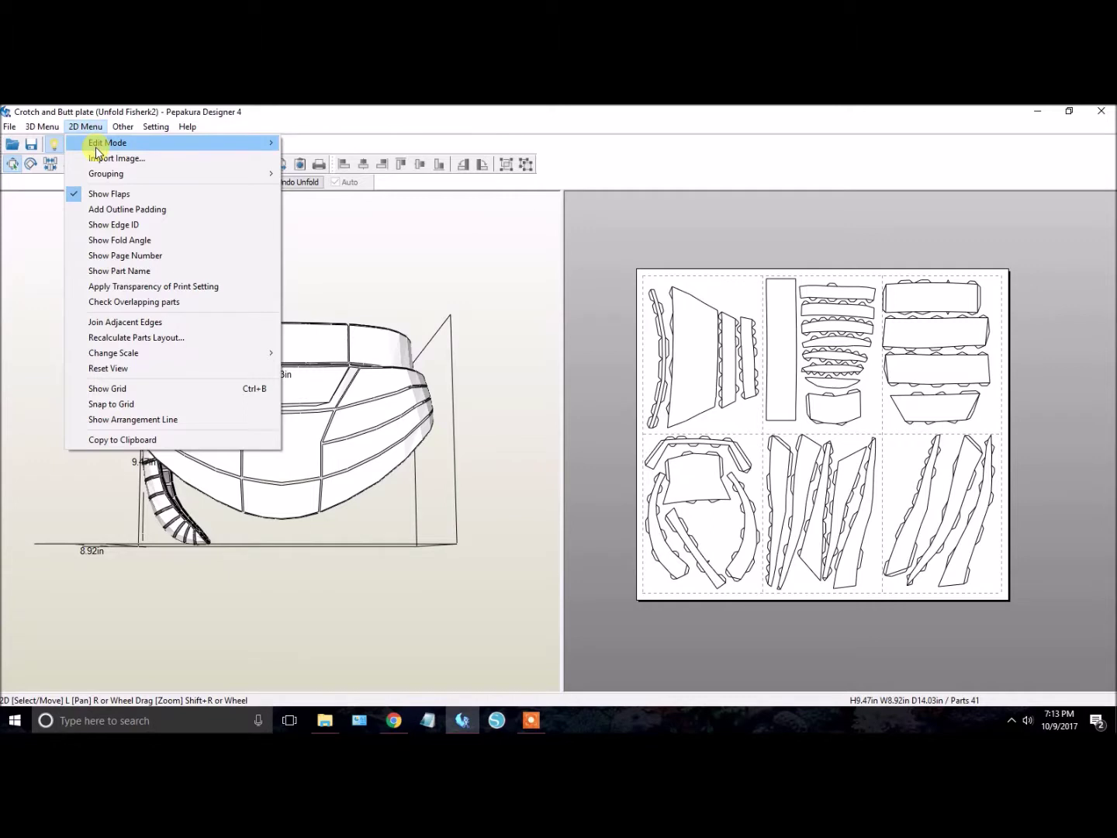
mouse_move(110, 147)
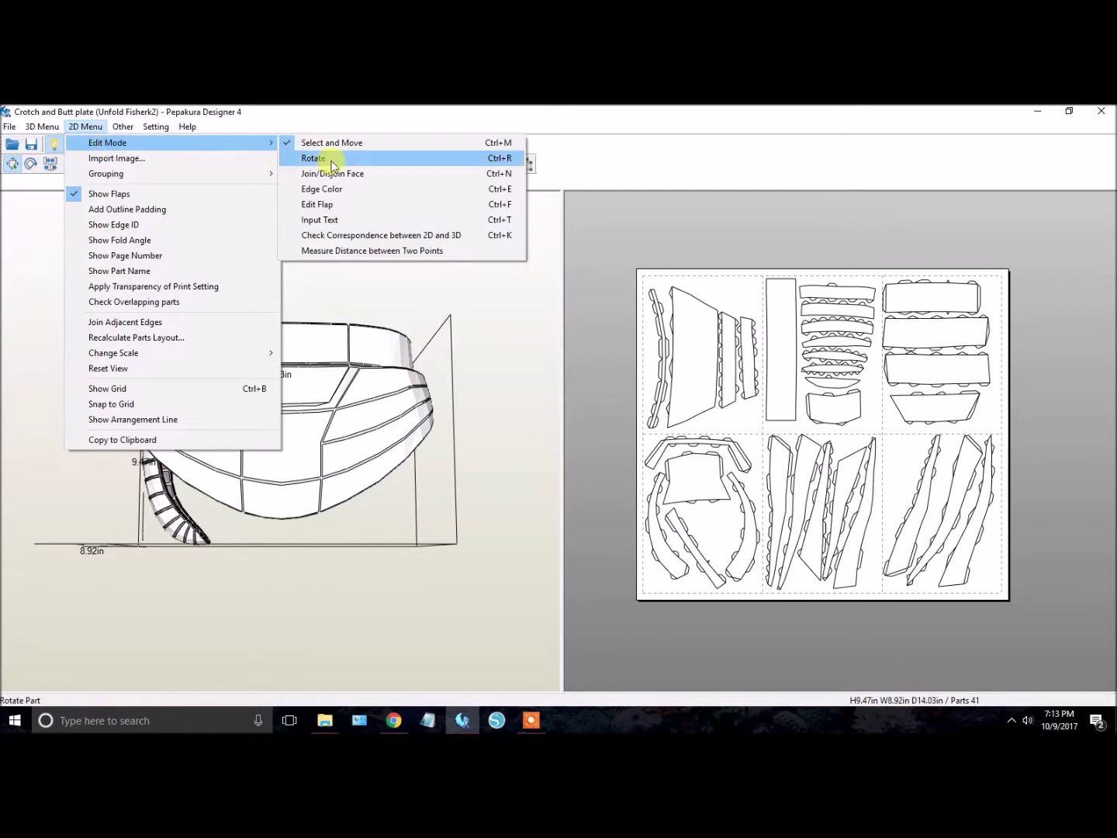
left_click(341, 192)
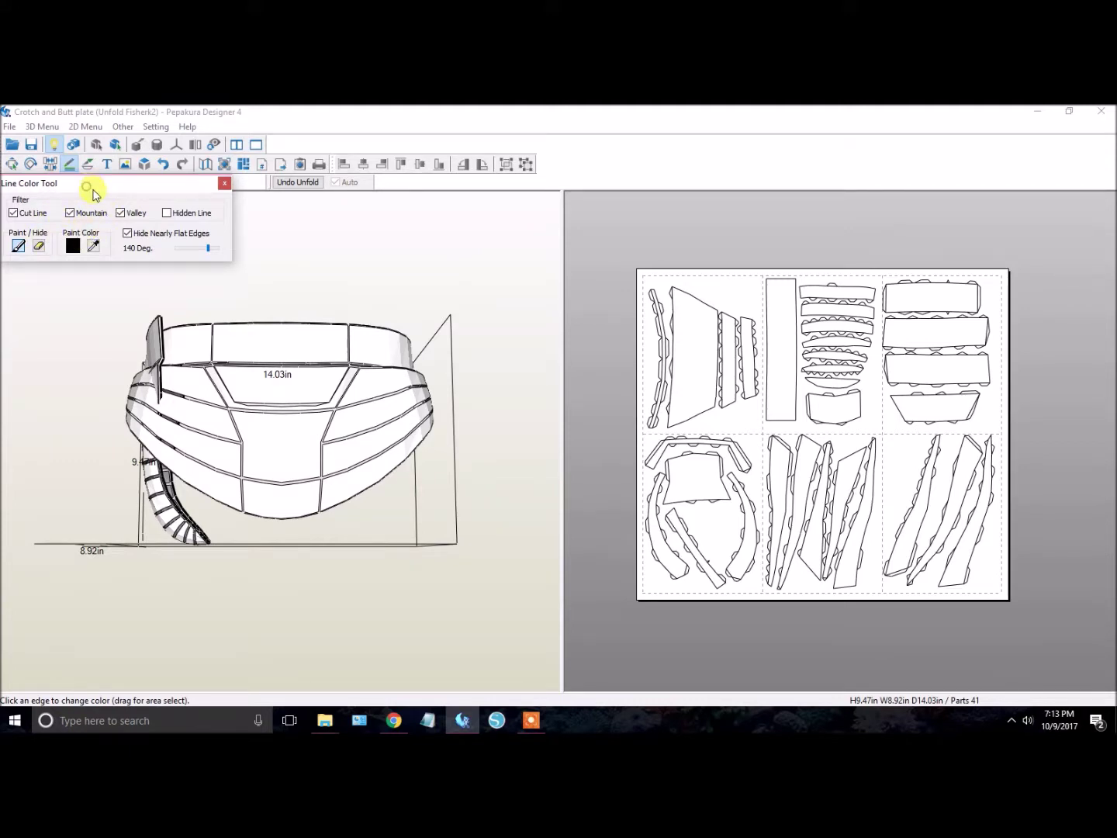
left_click_drag(87, 189, 97, 192)
left_click(24, 218)
left_click(80, 216)
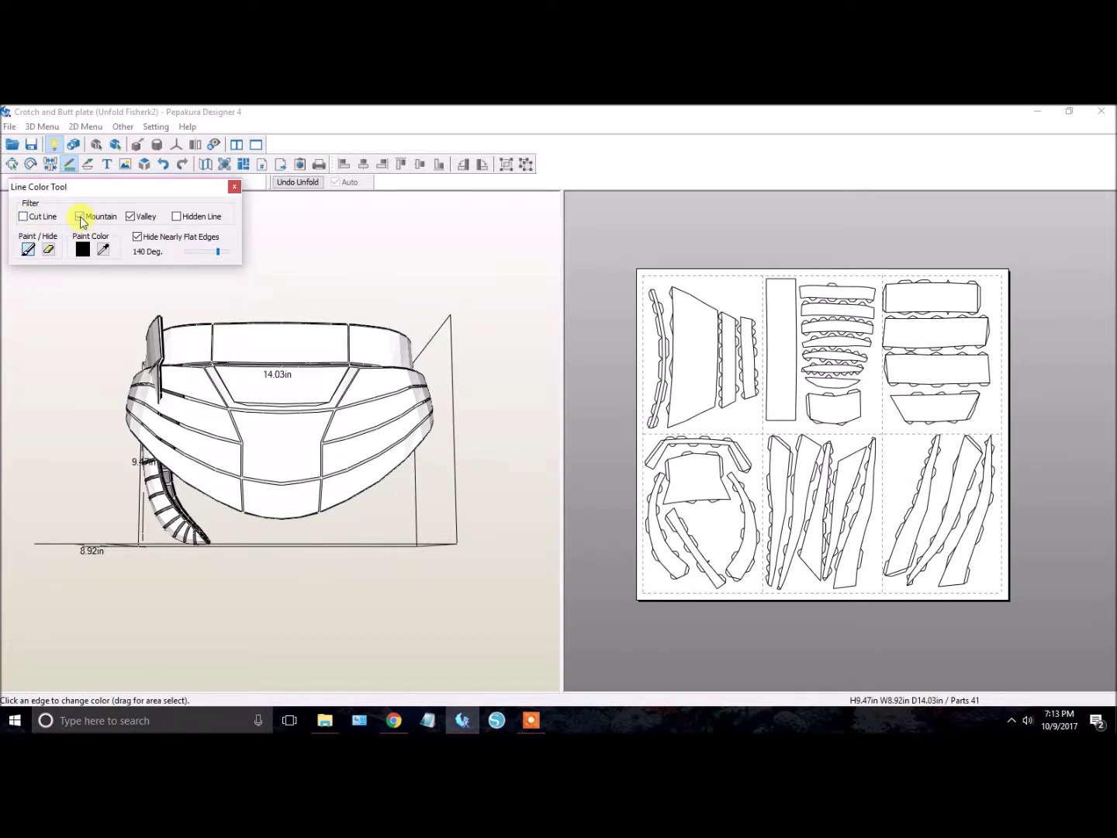
left_click(50, 249)
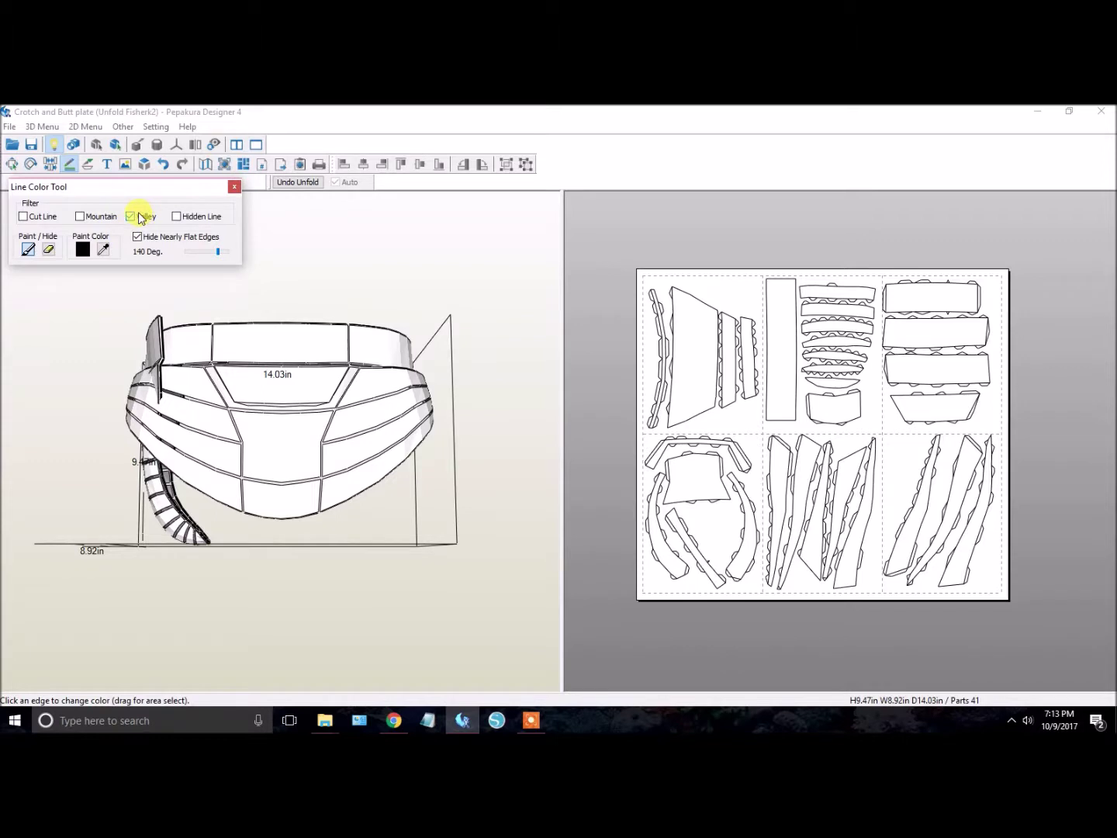
Set the paint color to basic blue and paint the valley fold lines of all parts across the six pattern pages.
left_click(82, 249)
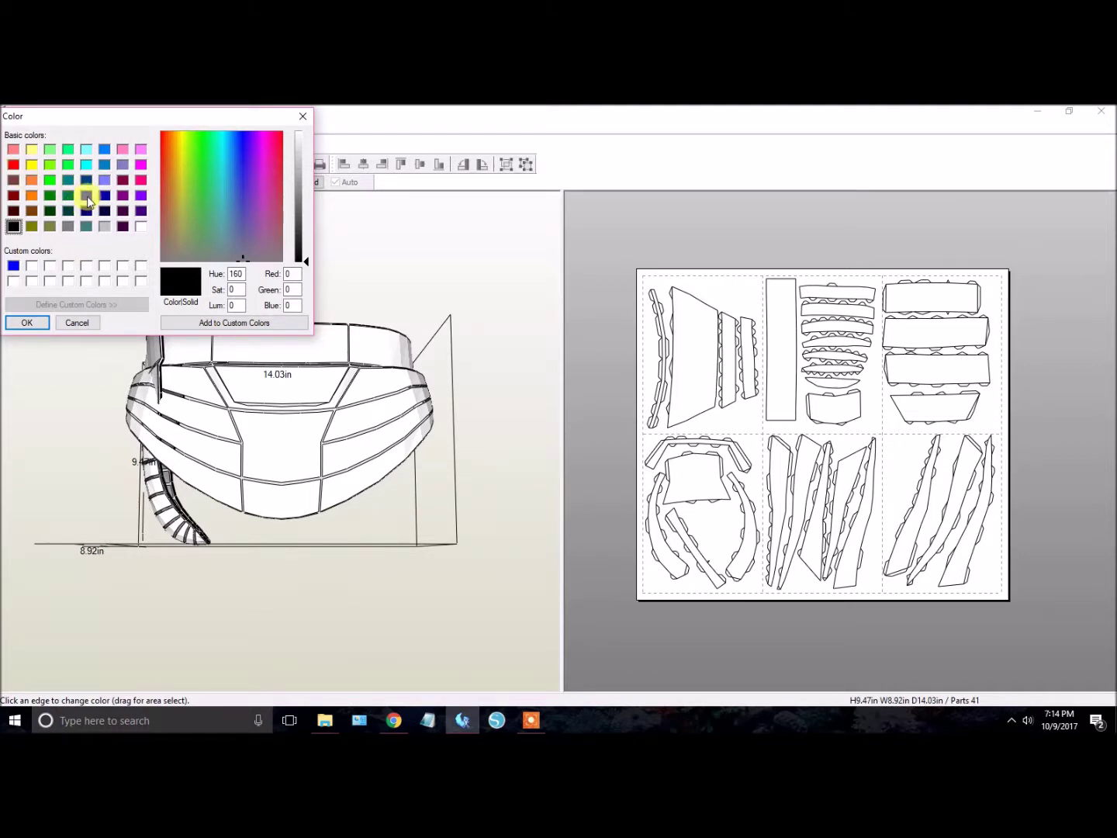
left_click(86, 198)
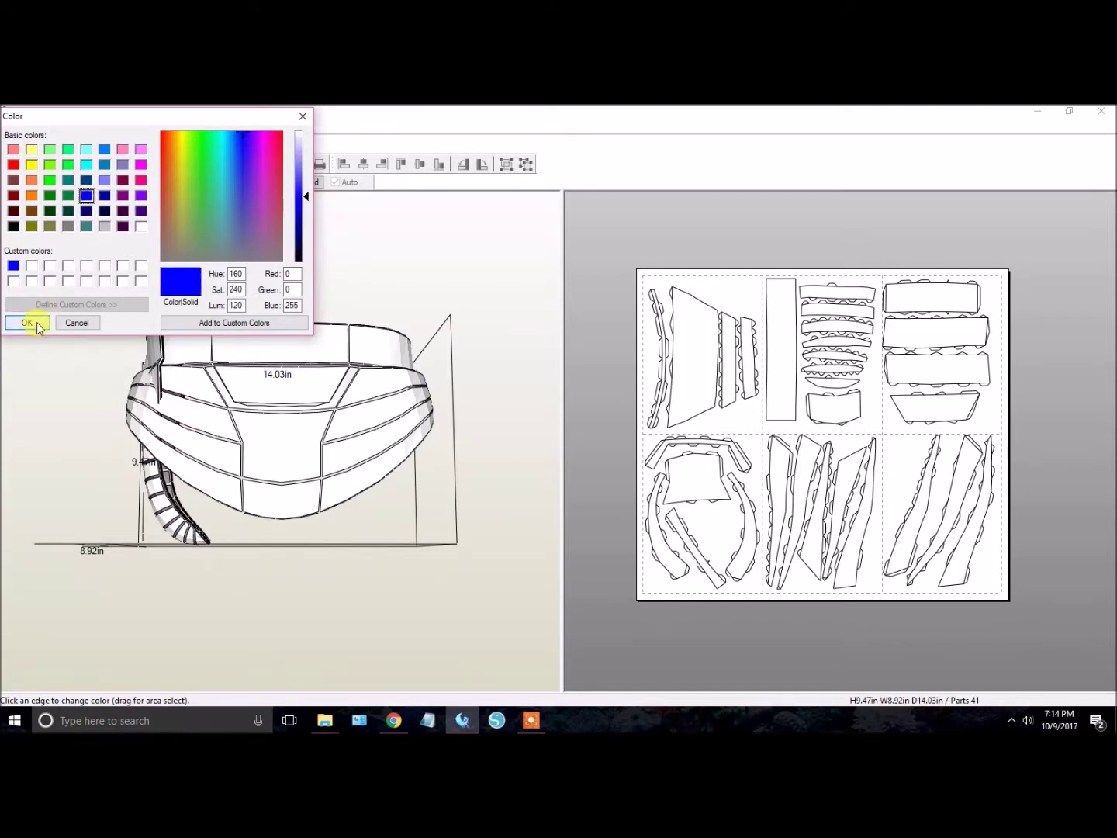
left_click(37, 324)
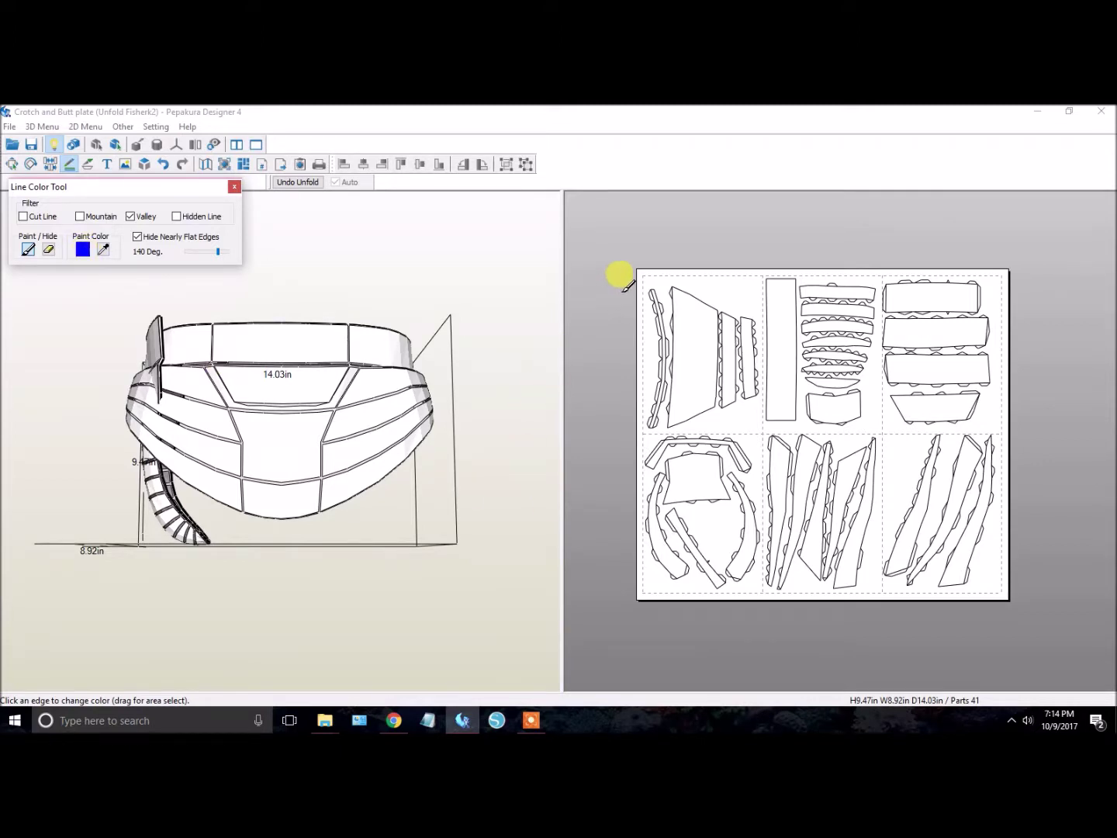
left_click(627, 247)
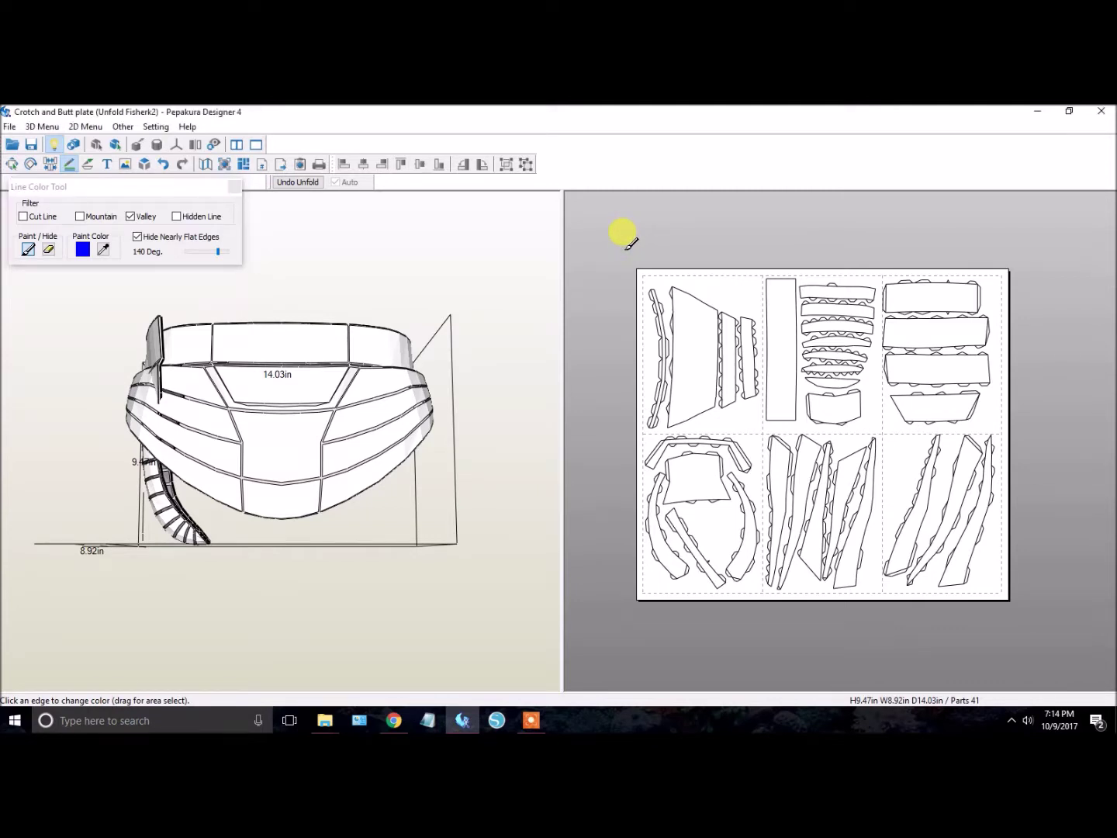
left_click_drag(625, 248, 1051, 637)
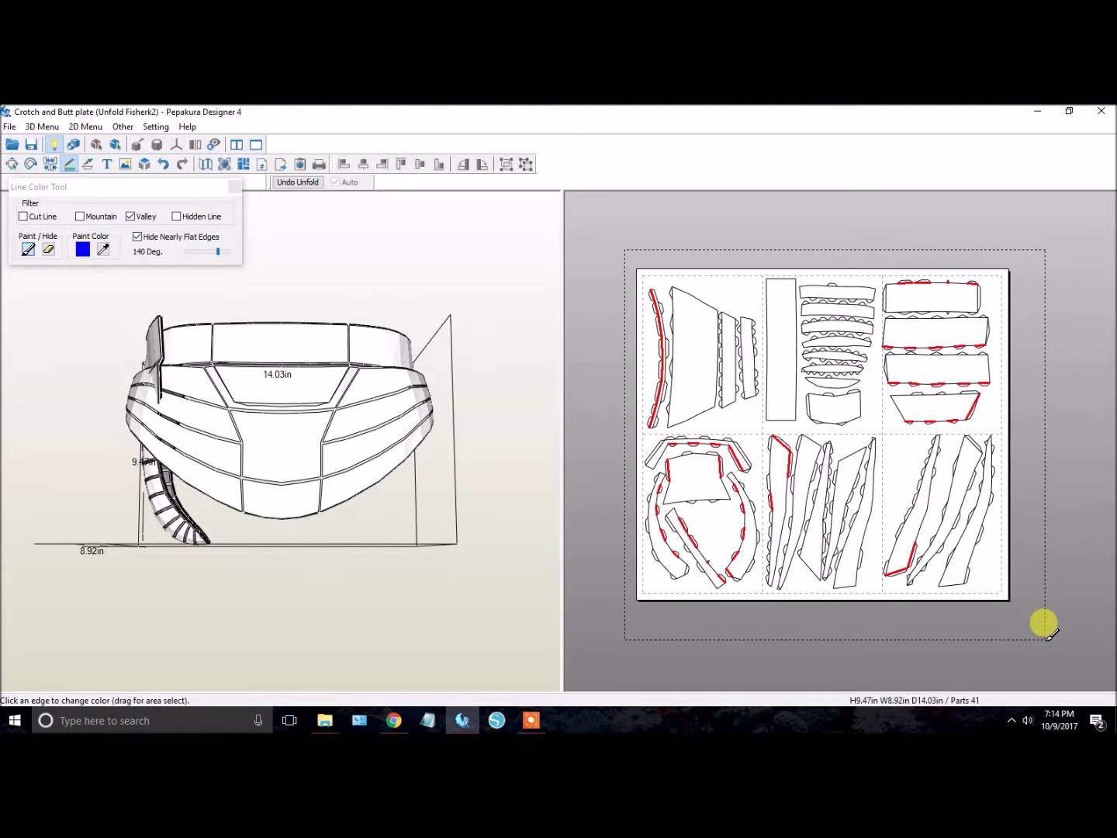
left_click_drag(1051, 637, 1047, 633)
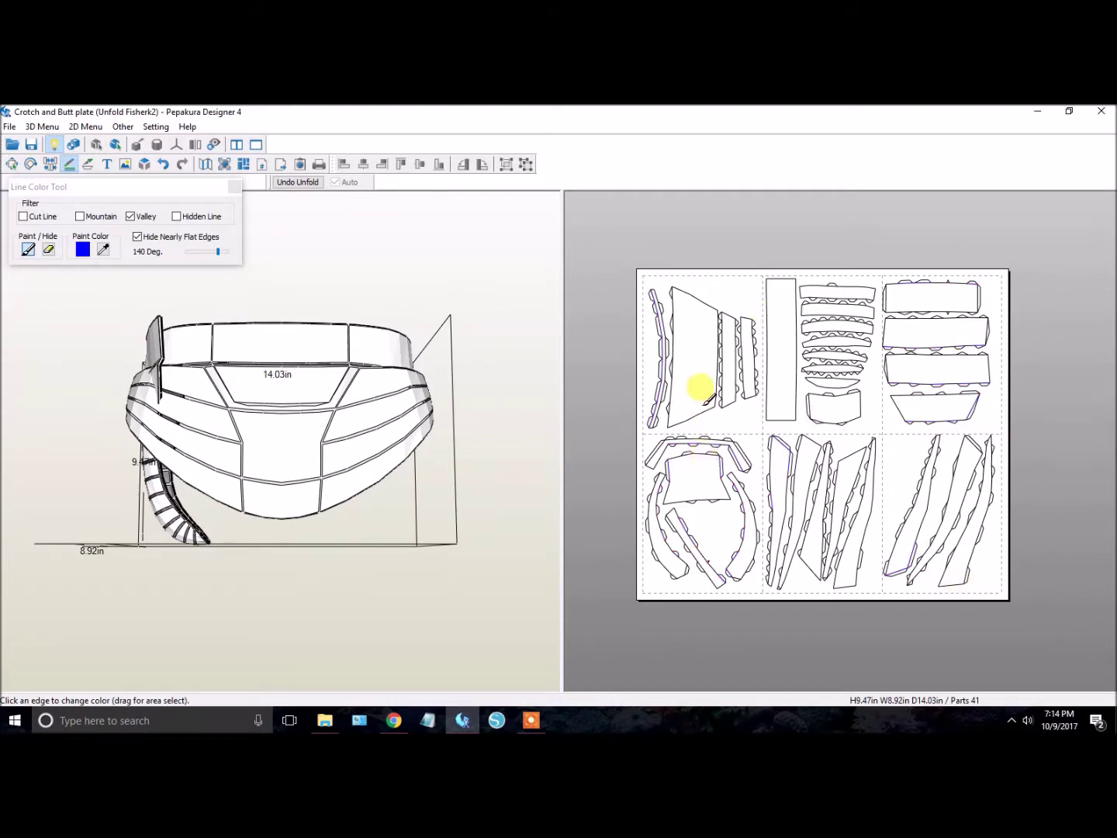
Switch the line filter from valley to mountain folds and paint the mountain lines of all pattern parts red.
left_click(130, 218)
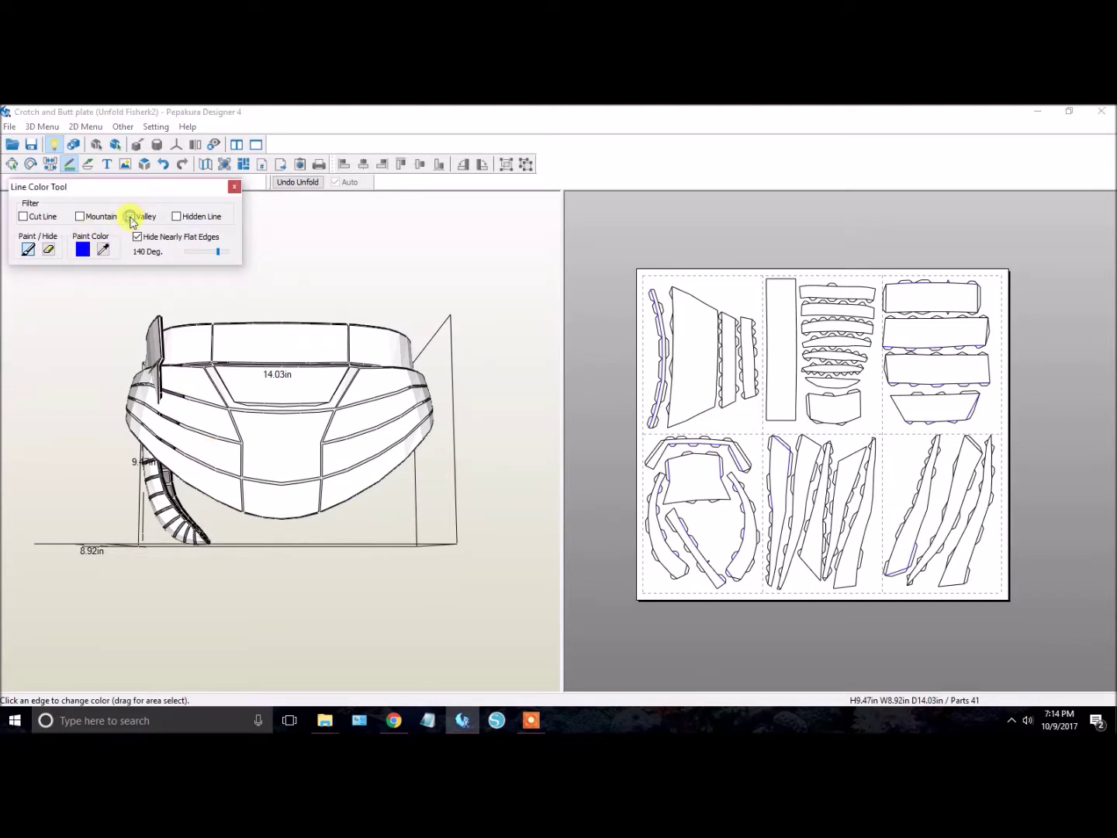
left_click(80, 217)
left_click(83, 252)
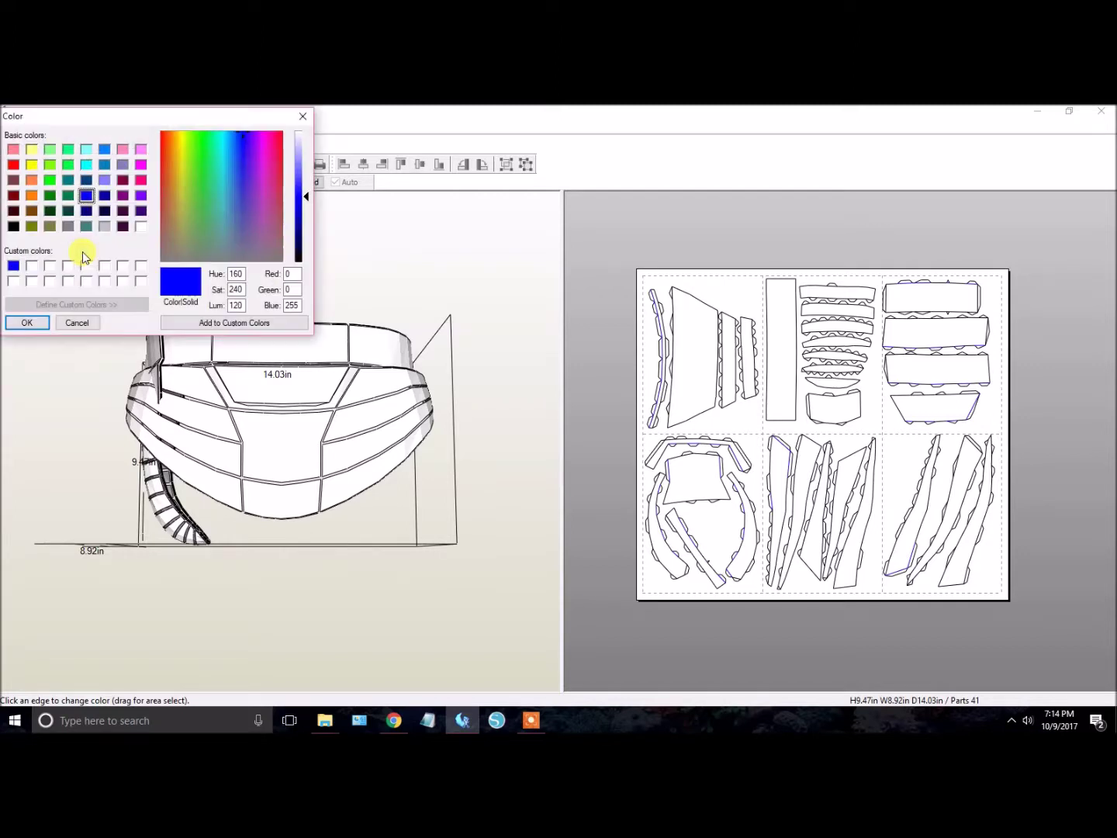
left_click(14, 166)
left_click(28, 323)
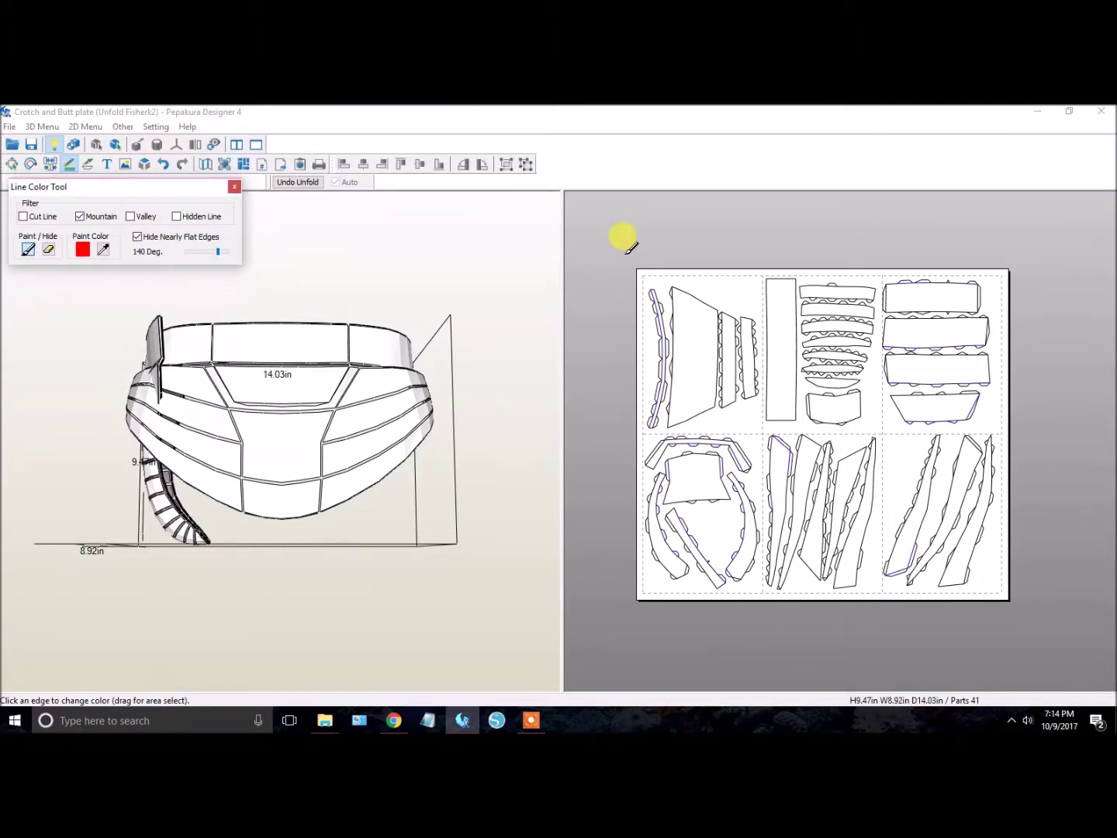
mouse_move(624, 254)
left_mouse_down()
mouse_move(745, 342)
mouse_move(1031, 646)
mouse_move(1040, 638)
left_mouse_up()
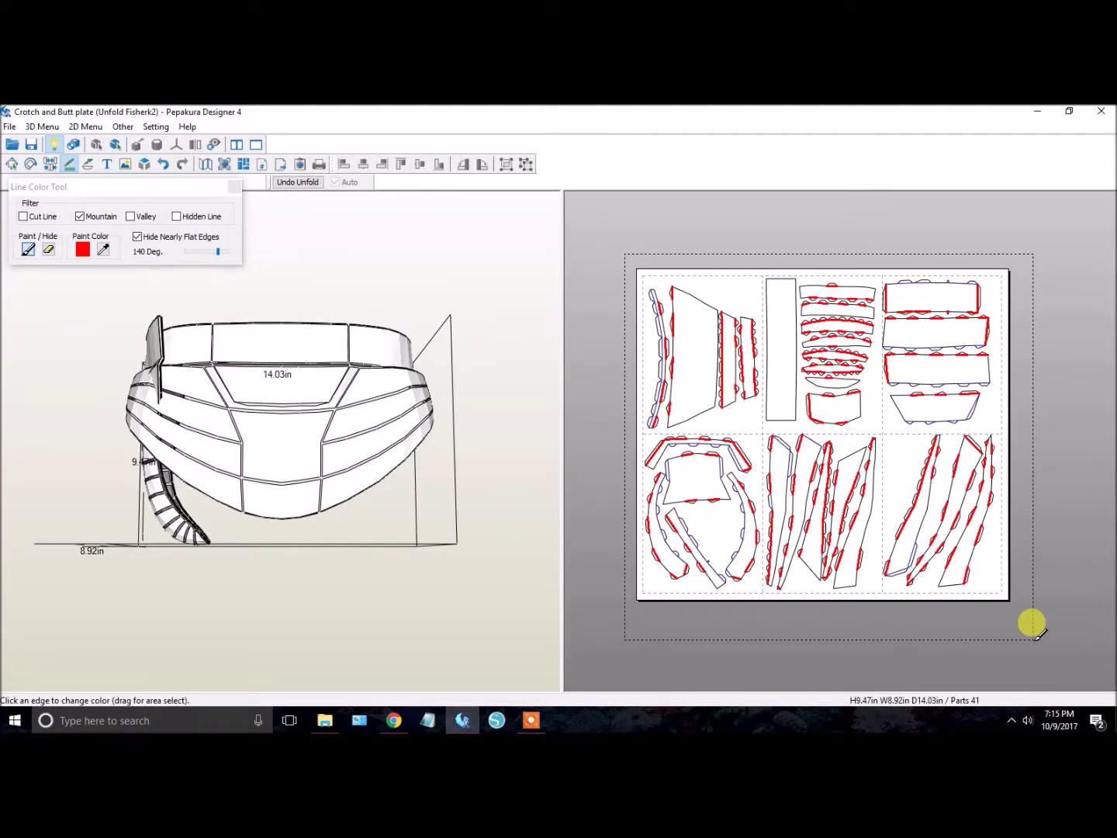
left_click_drag(1037, 637, 1035, 635)
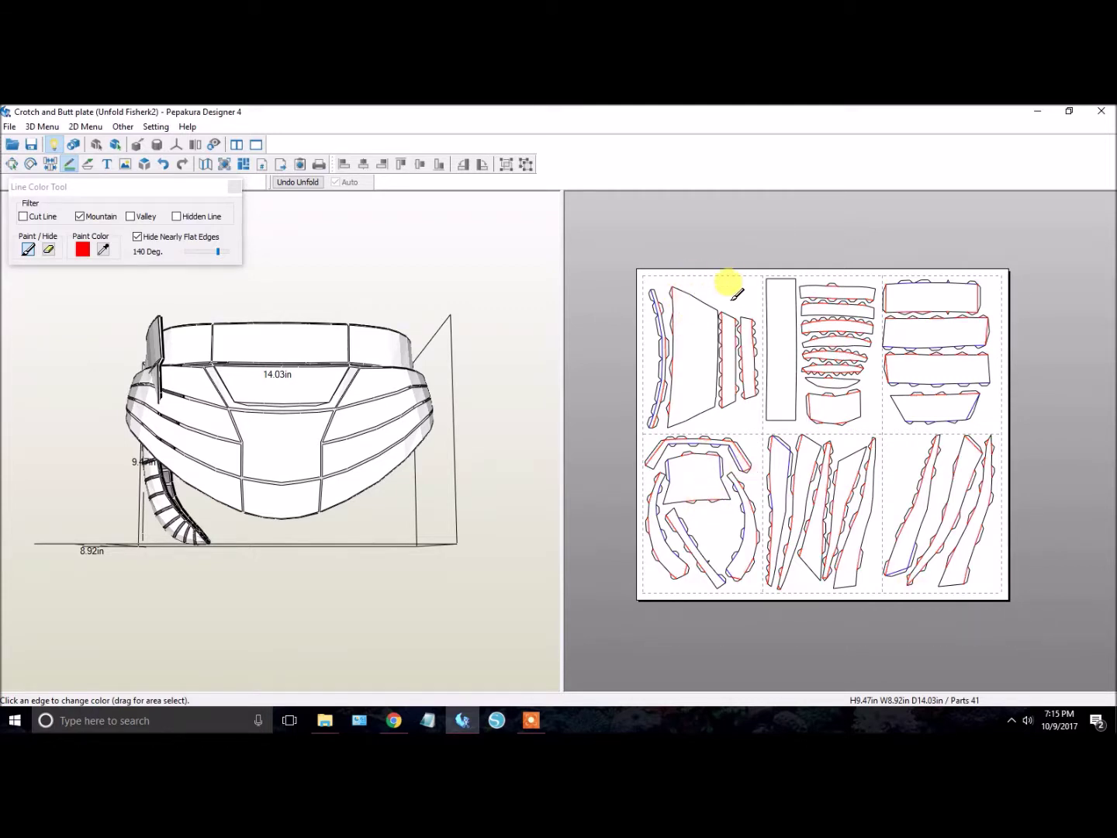
Limit the line filter to cut lines, paint the cut lines of all parts black and close the Line Color Tool.
left_click(81, 217)
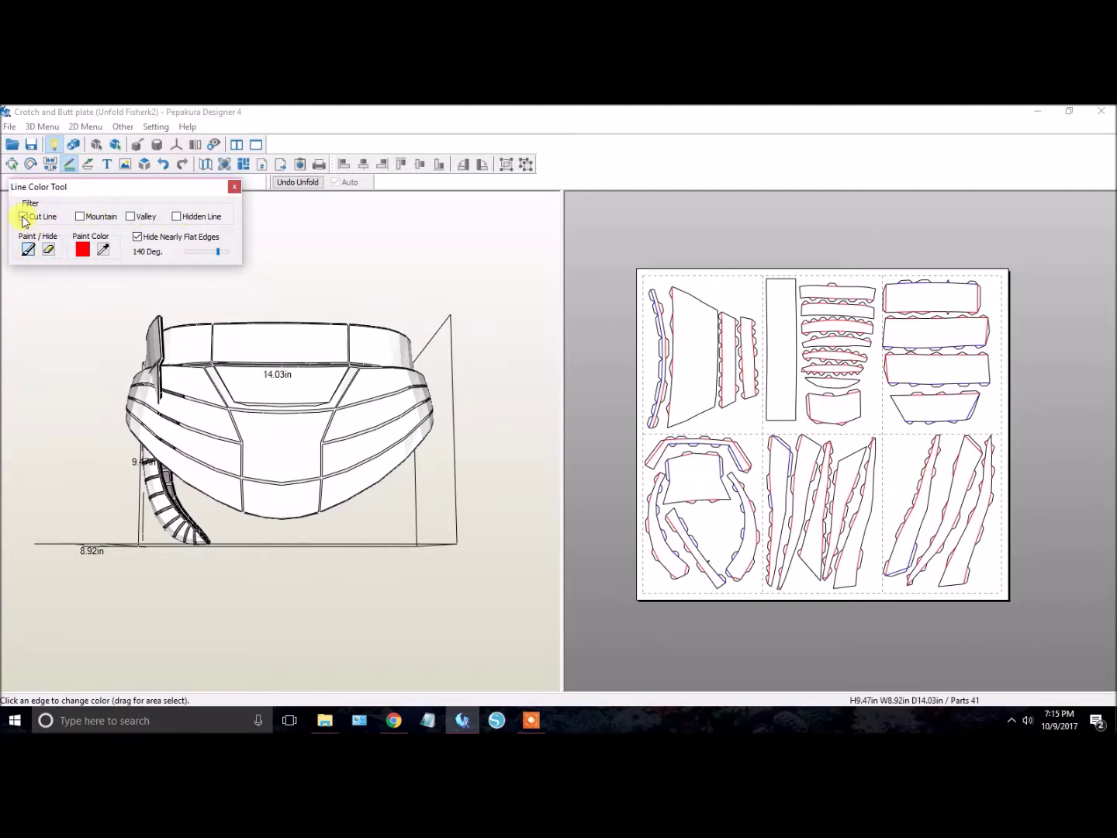
left_click(82, 248)
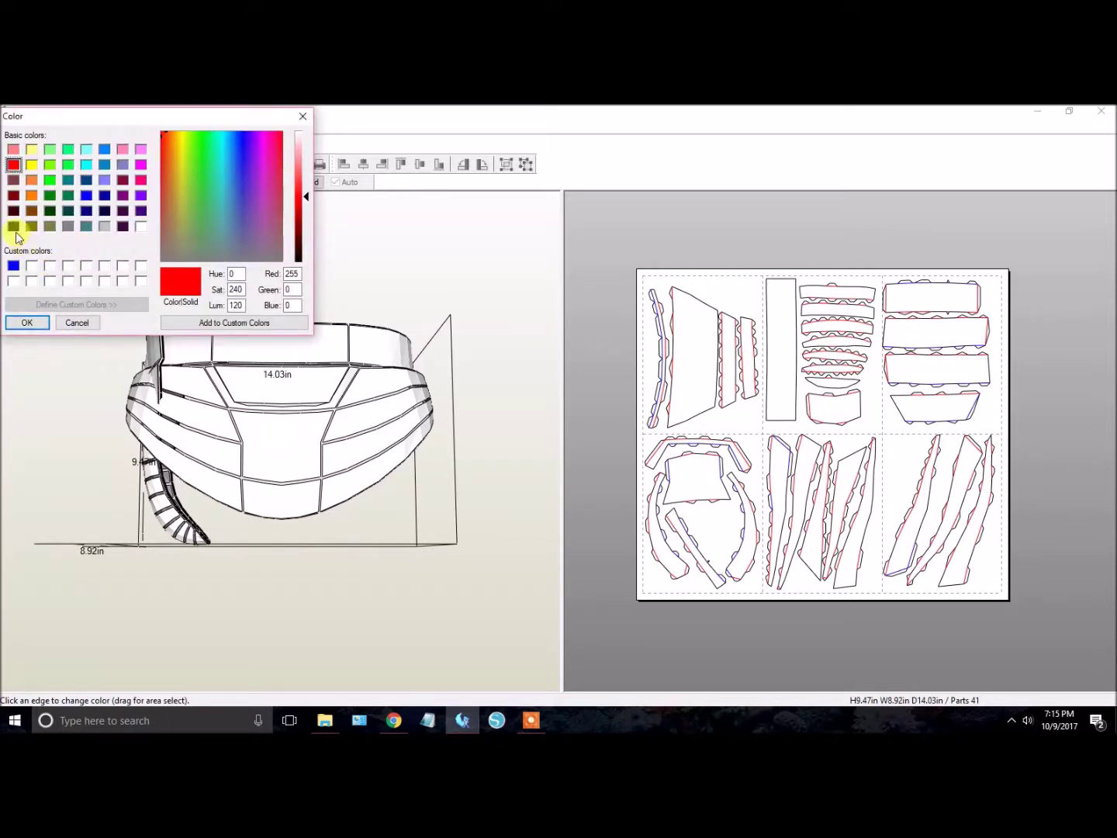
left_click(13, 226)
left_click(26, 322)
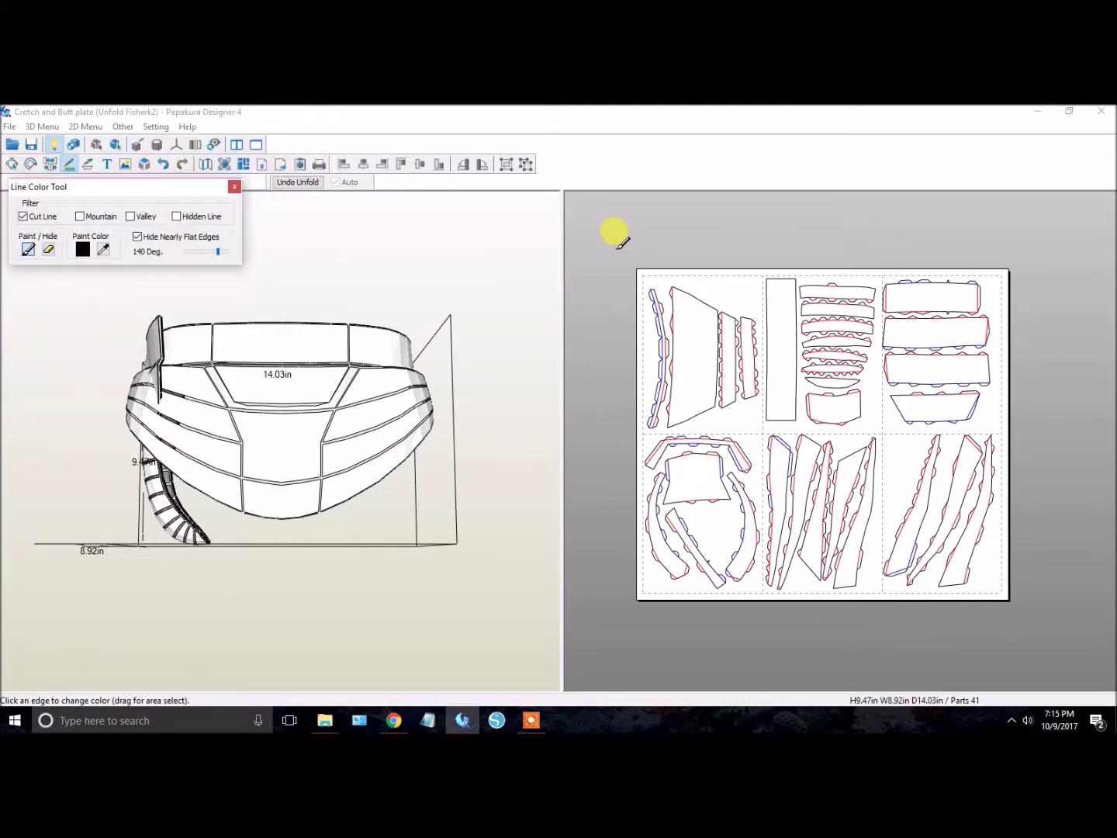
left_click_drag(617, 250, 1080, 638)
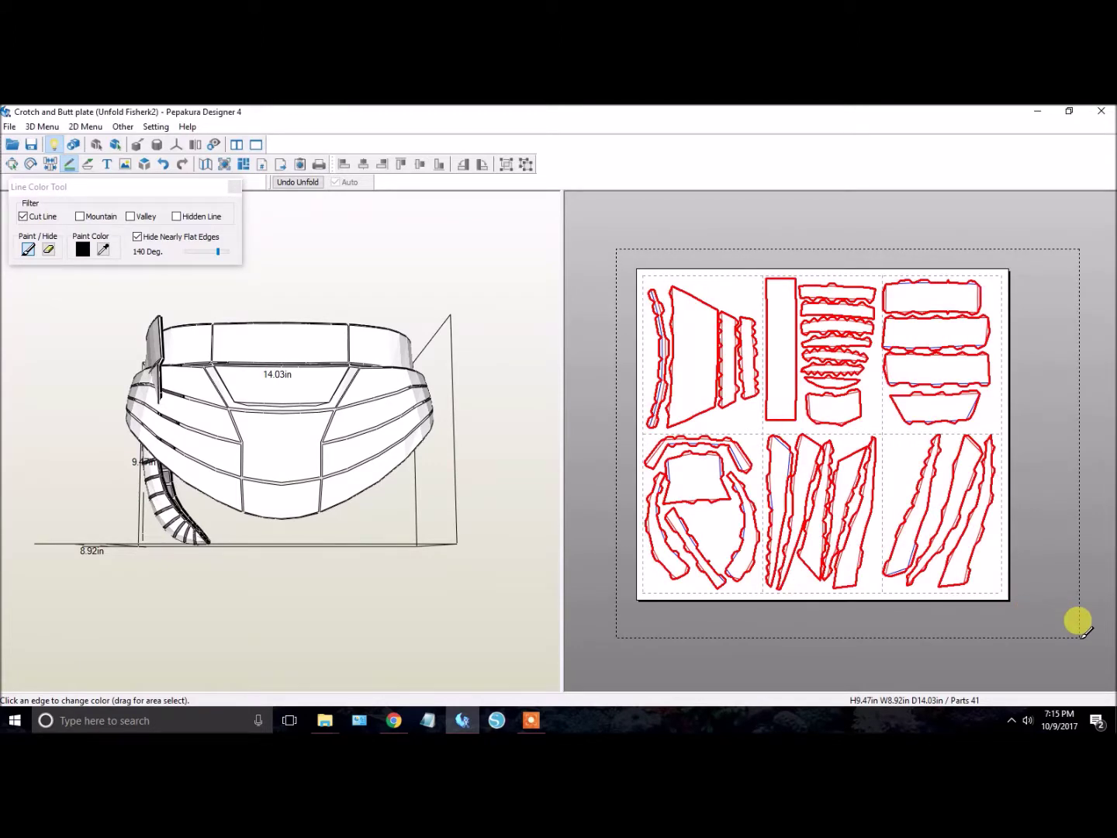
left_click_drag(1085, 633, 1085, 633)
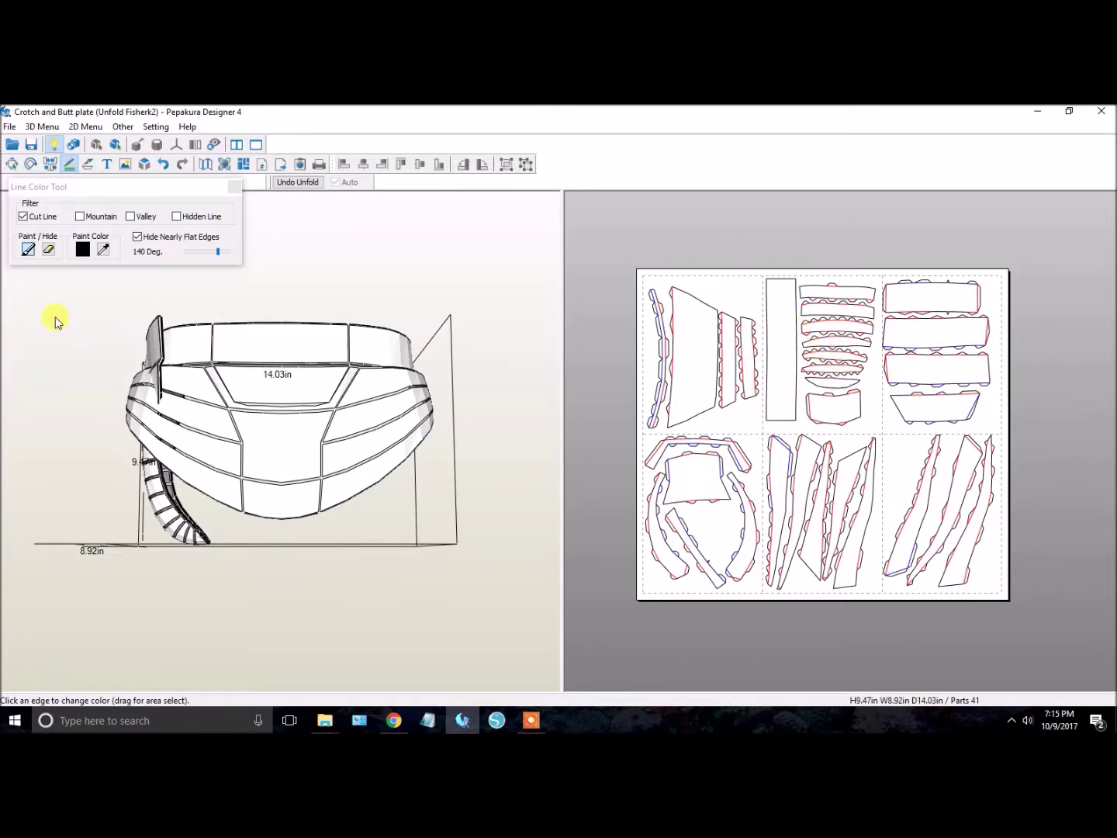
left_click(233, 190)
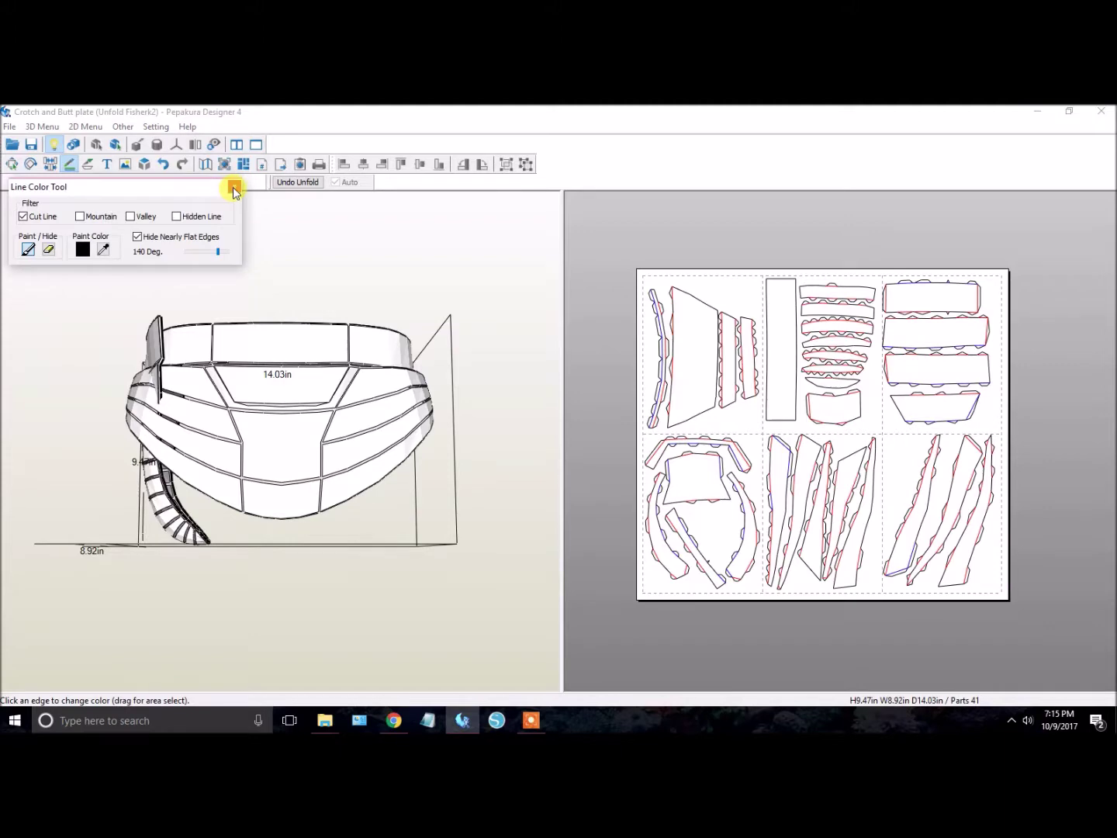
left_click(233, 189)
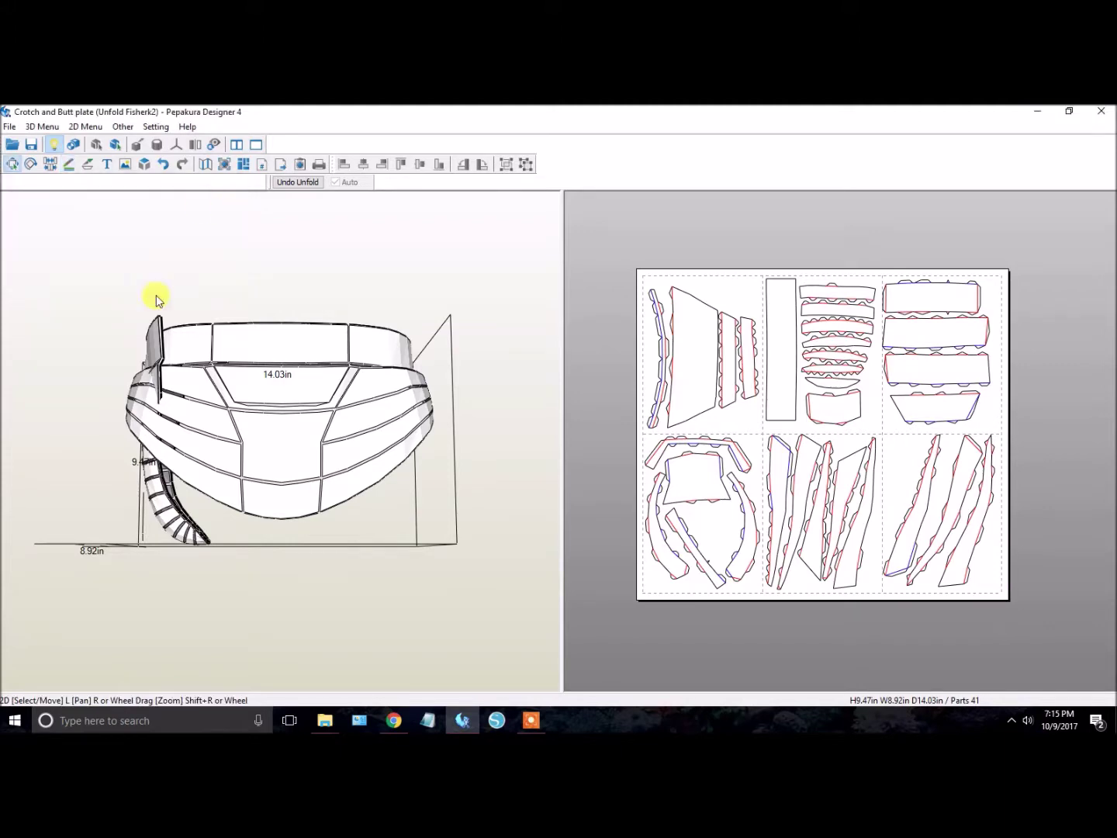
Shift the uppermost rectangular part on the upper-right pattern page slightly left, across the page's dashed margin.
scroll(937, 299, "up", 4)
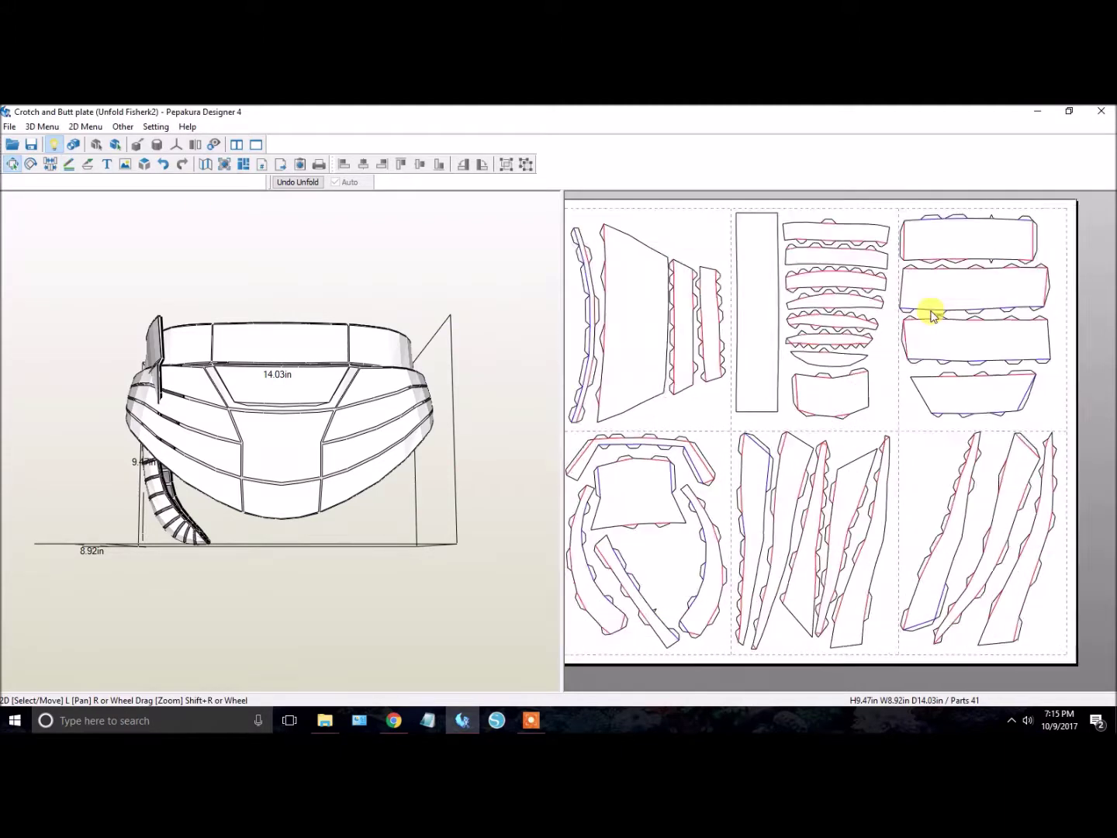
scroll(736, 432, "down", 2)
scroll(719, 436, "up", 5)
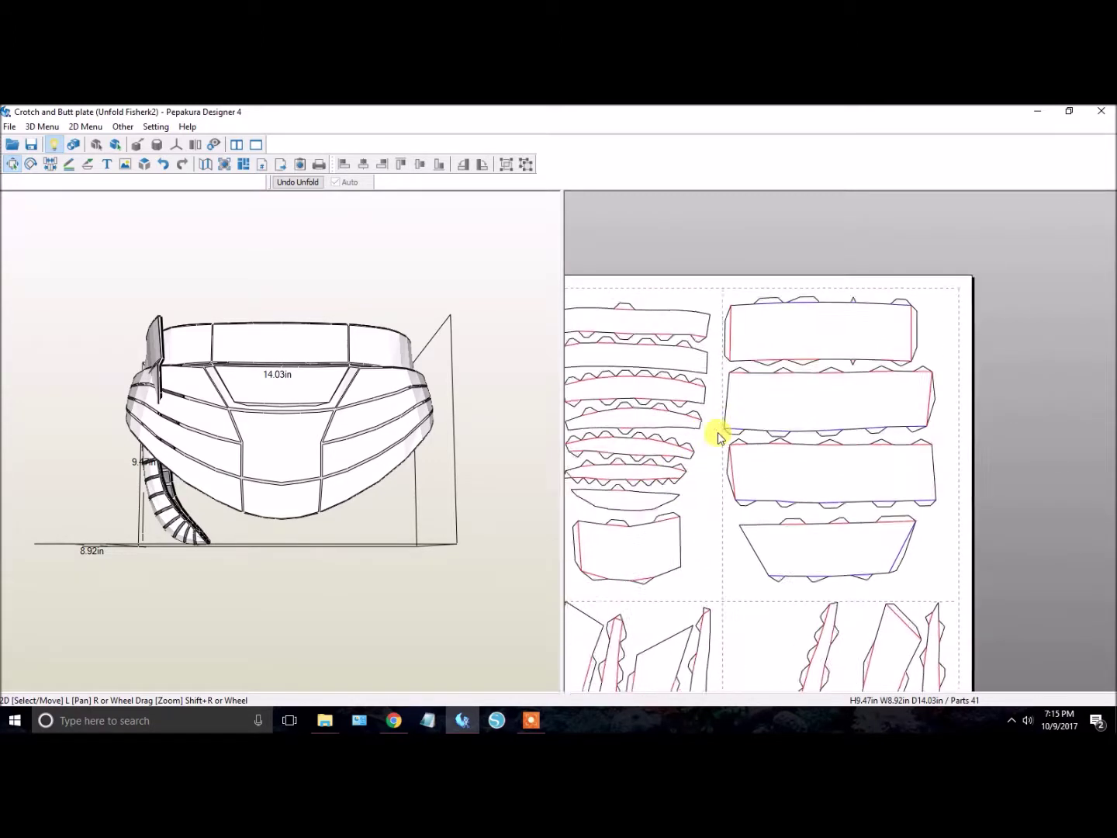
right_click_drag(652, 392, 625, 511)
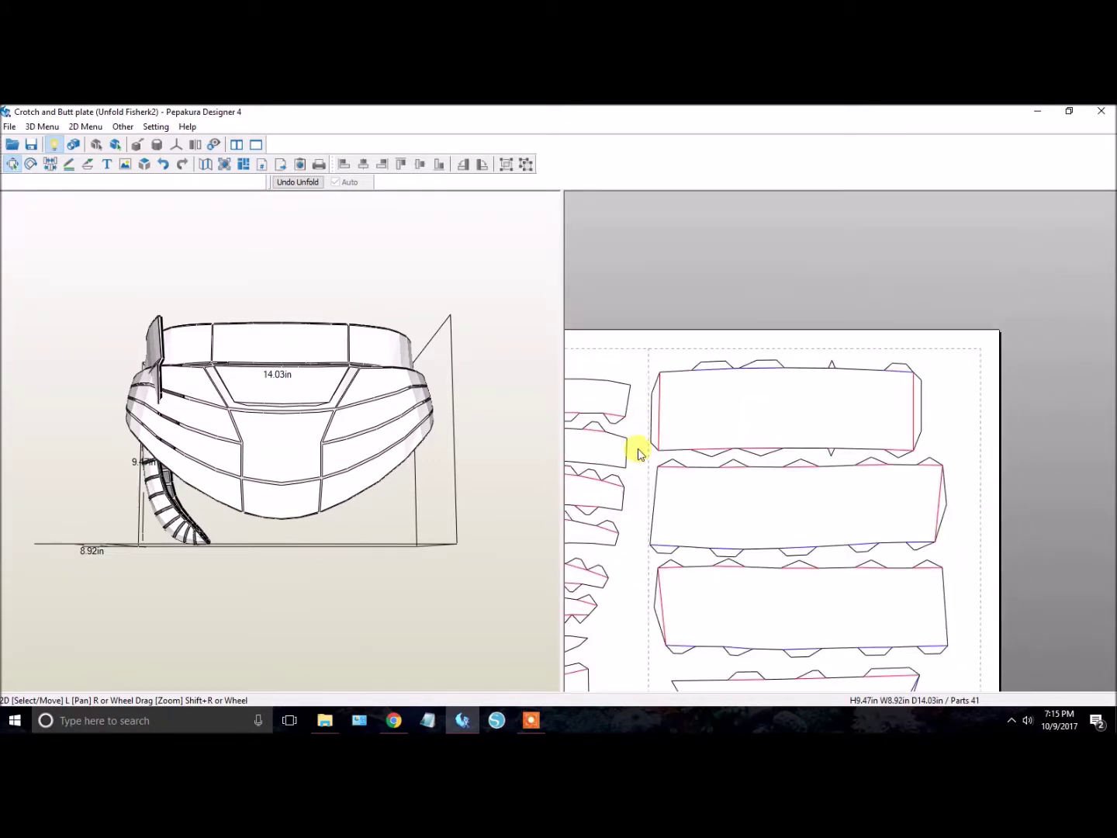
right_click_drag(648, 463, 693, 450)
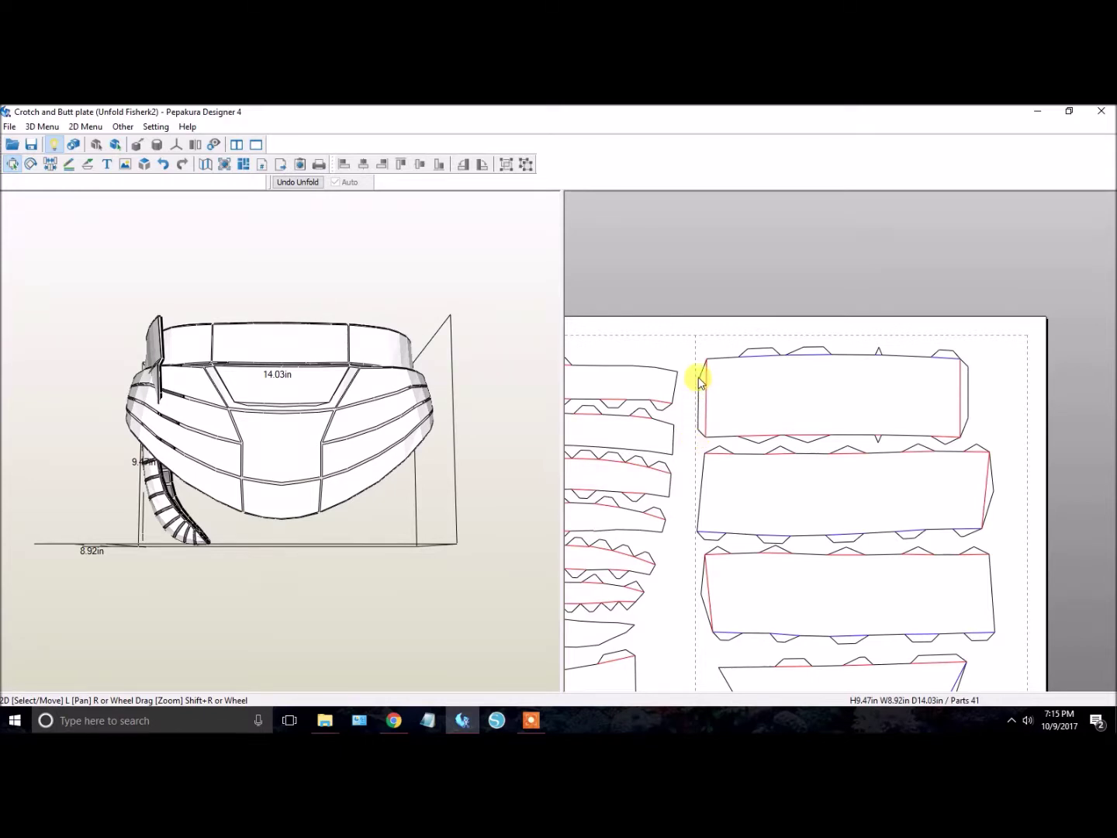
left_click(743, 425)
left_click(687, 501)
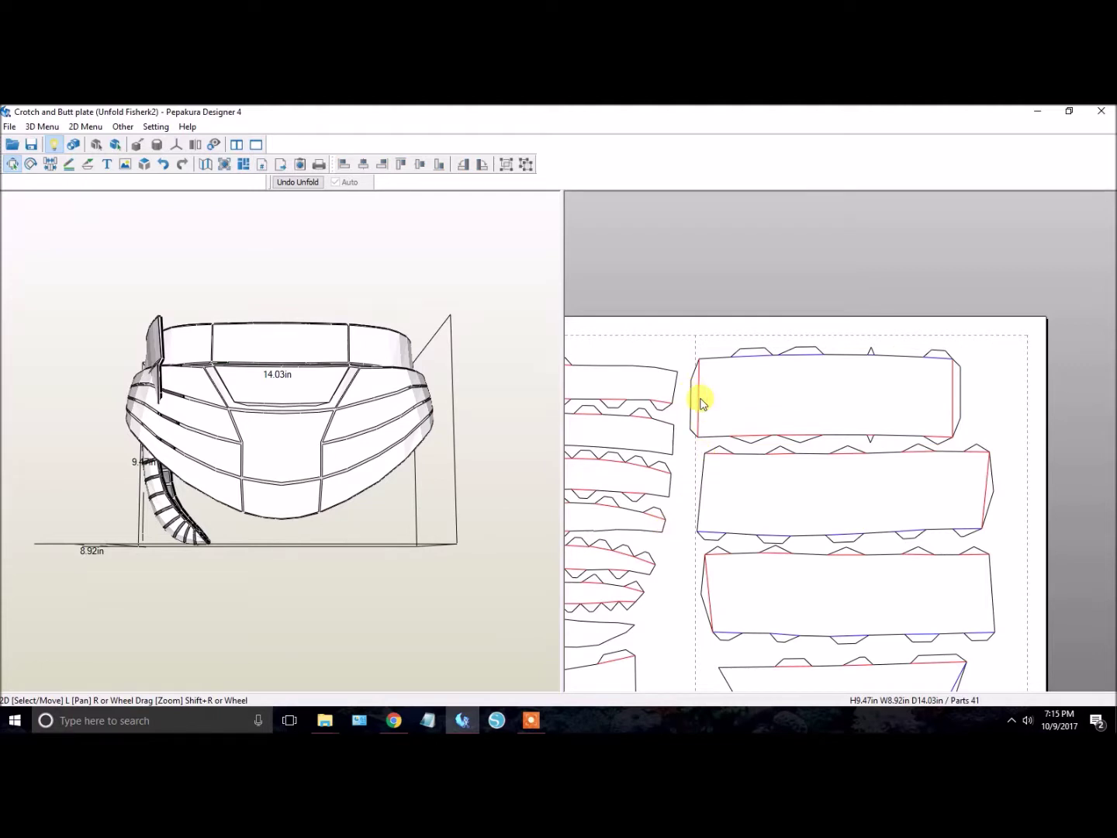